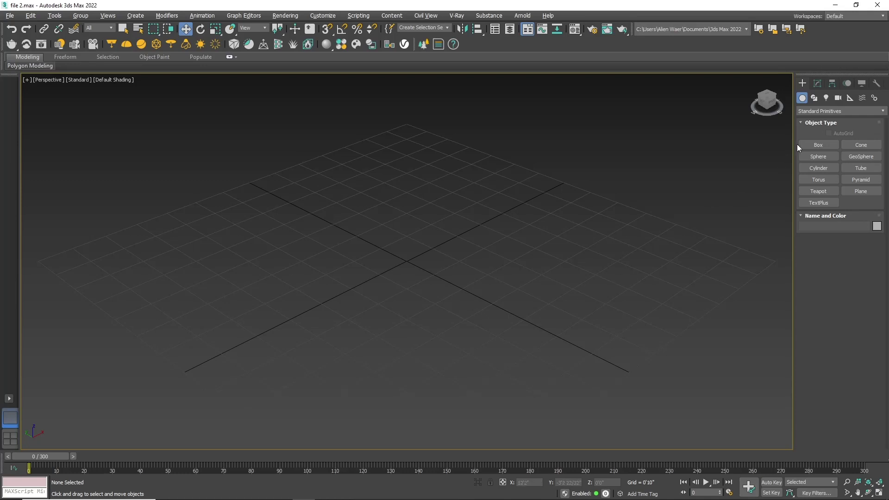
Create a Box slab 3'0" long, 6'0" wide and 0'1" high
click(817, 145)
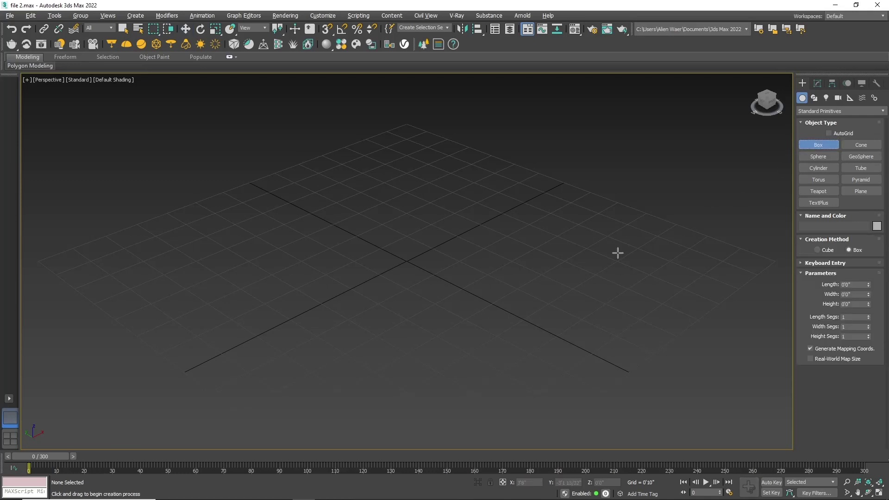
drag(403, 334, 505, 183)
click(506, 180)
scroll(592, 244, up, 2)
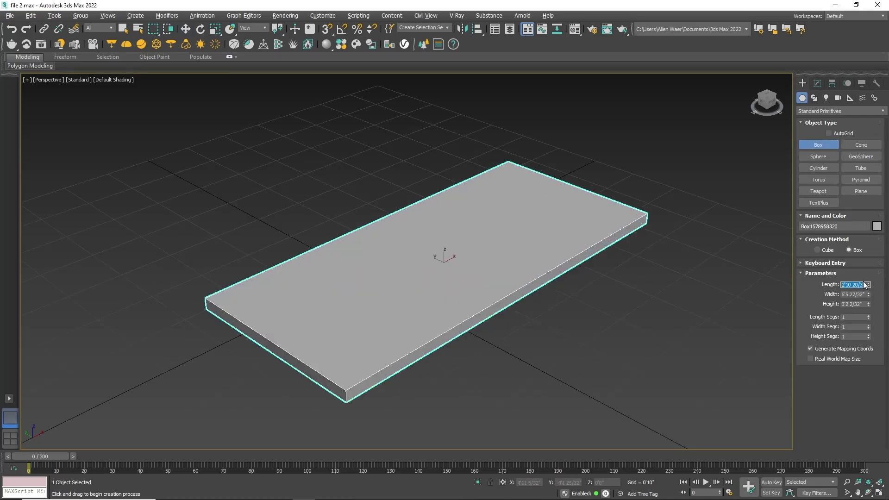
text(3')
key(Return)
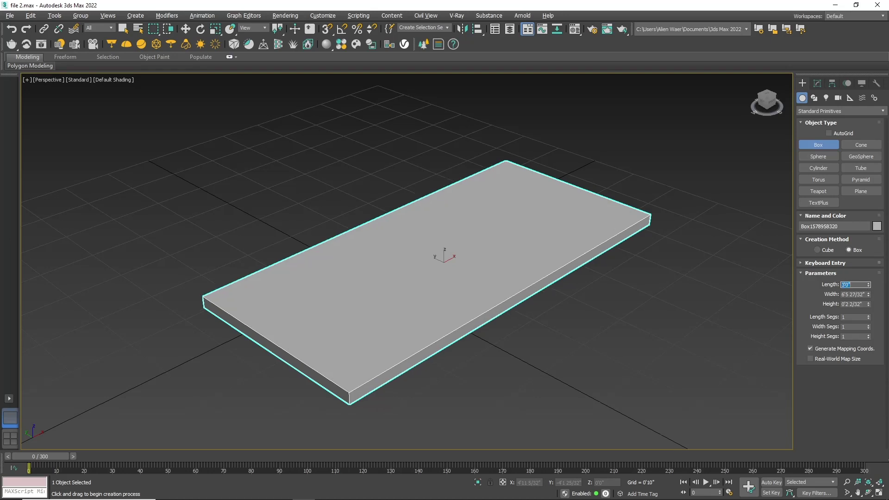
text(6')
key(Return)
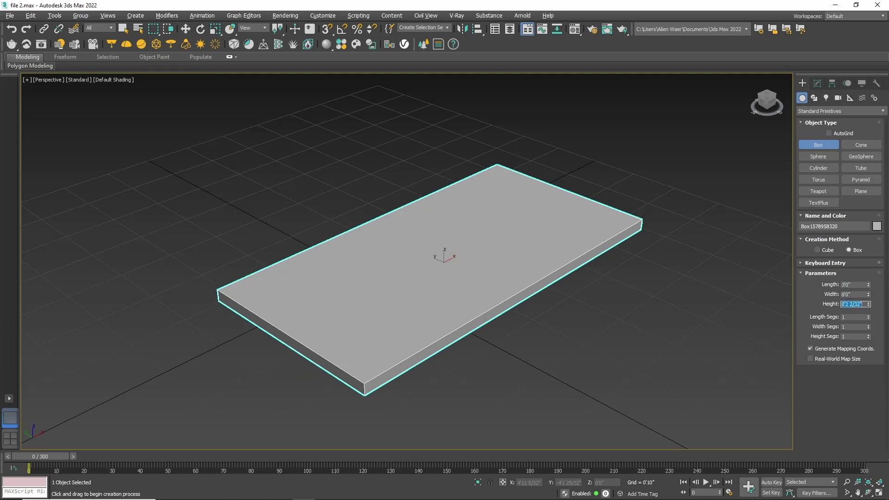
text(1')
text(0'1")
key(Return)
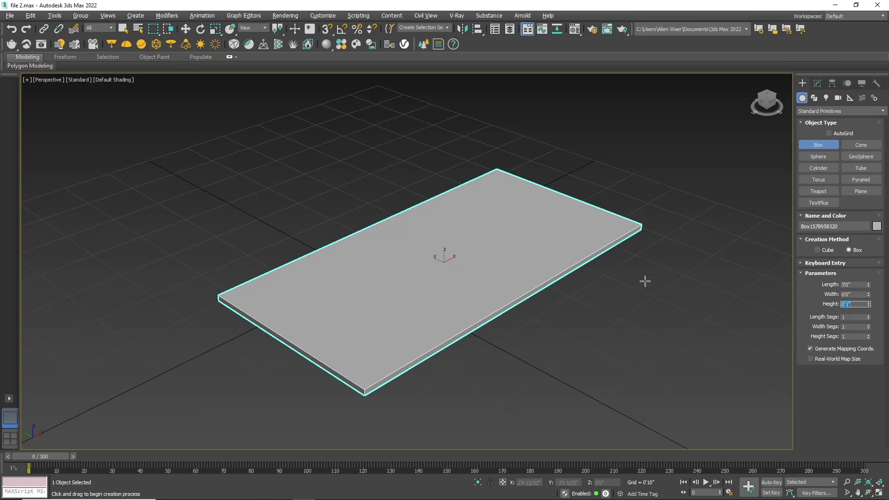
Frame the slab and switch to a zoomed Top view
key(z)
key(w)
key(t)
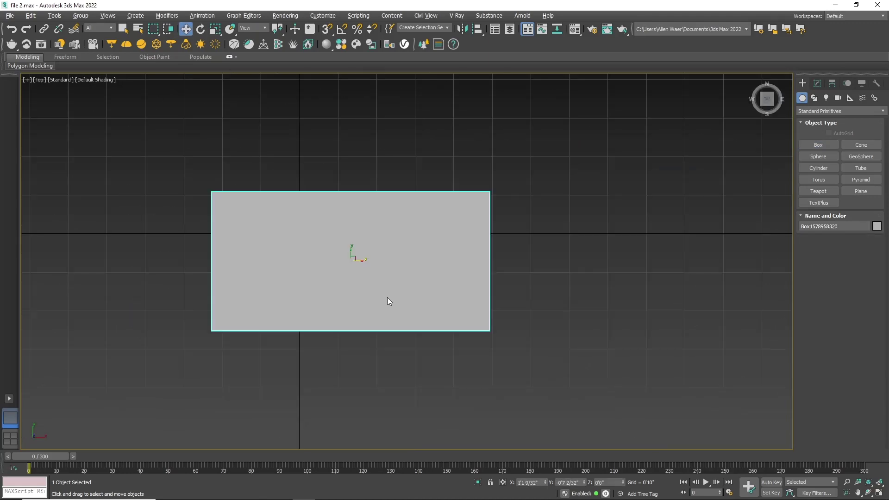
scroll(275, 276, up, 2)
click(103, 83)
Set the viewport to Wireframe and draw a half-circle Arc over the slab
click(106, 149)
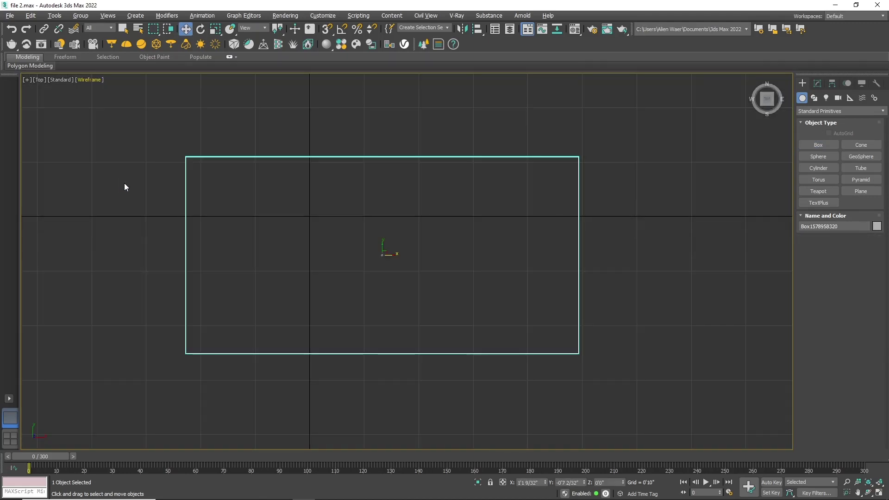
scroll(170, 210, up, 2)
click(815, 99)
click(818, 180)
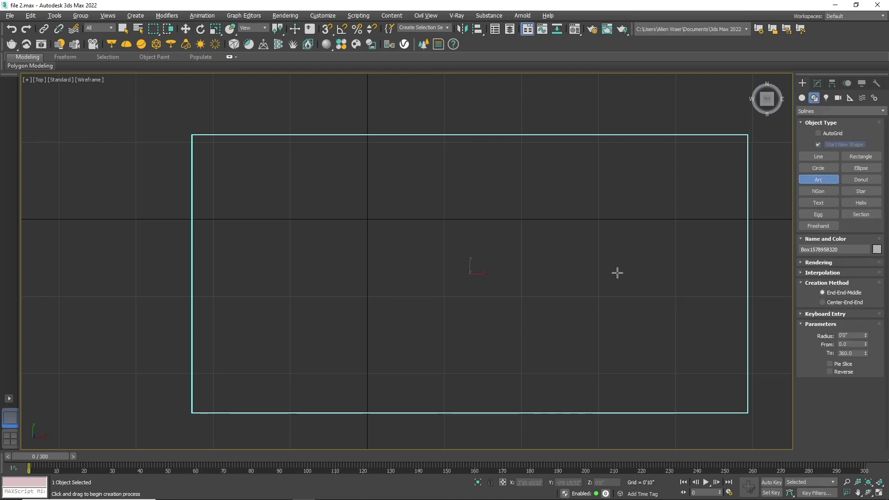
drag(262, 237, 428, 236)
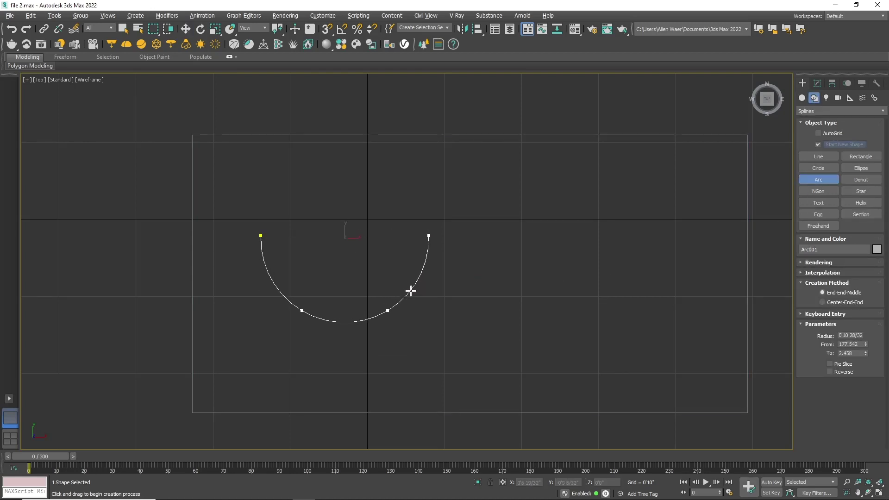
Move the arc above the slab, then return to shaded Perspective view
click(185, 28)
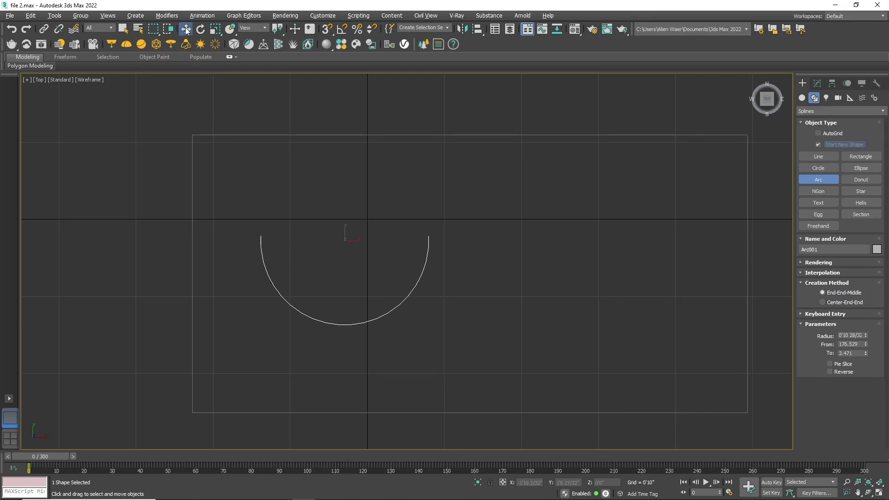
scroll(293, 327, down, 3)
drag(309, 266, 320, 112)
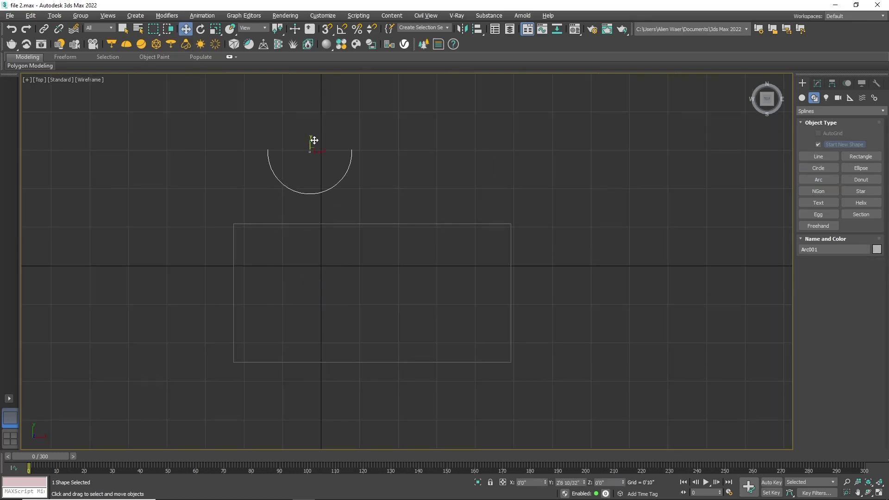
click(93, 80)
key(p)
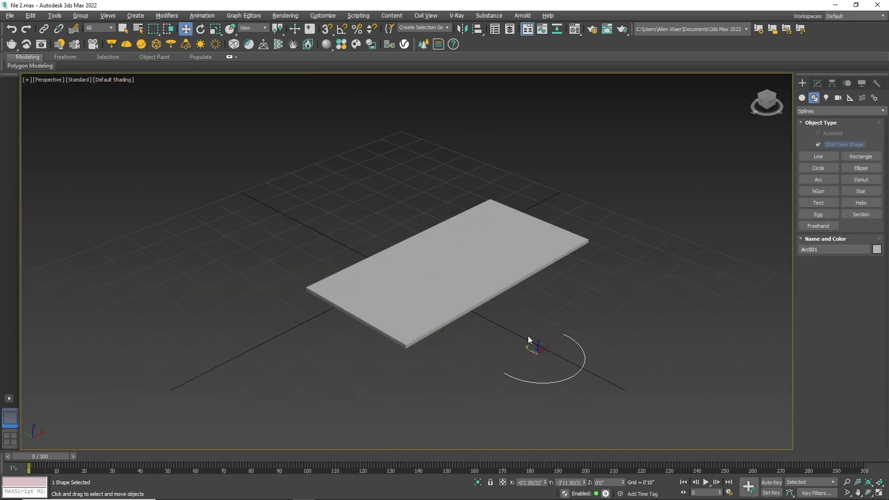
Move the tabletop slab off to the side
scroll(324, 305, down, 3)
click(341, 301)
scroll(352, 246, down, 2)
drag(360, 261, 208, 337)
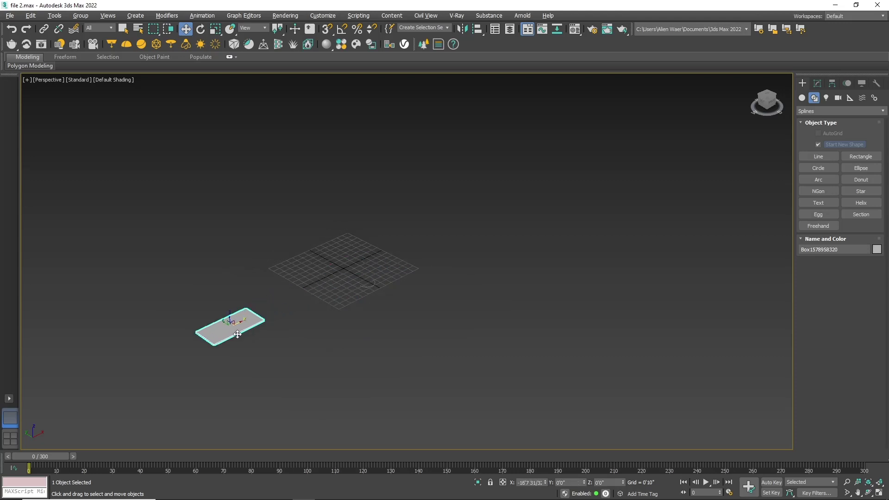
scroll(368, 281, up, 2)
scroll(406, 306, up, 3)
scroll(405, 305, up, 2)
Give Arc001 an Extrude modifier with Amount 2'6"
click(404, 297)
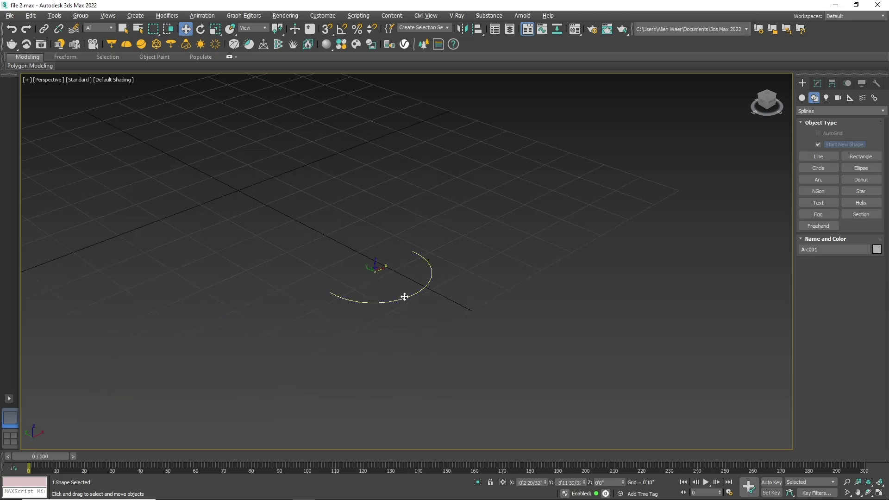
click(819, 82)
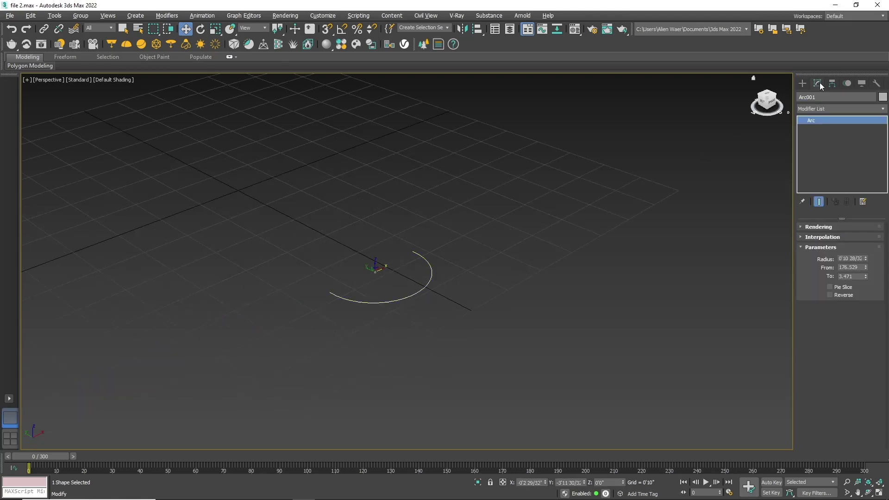
click(824, 109)
text(ex)
click(824, 119)
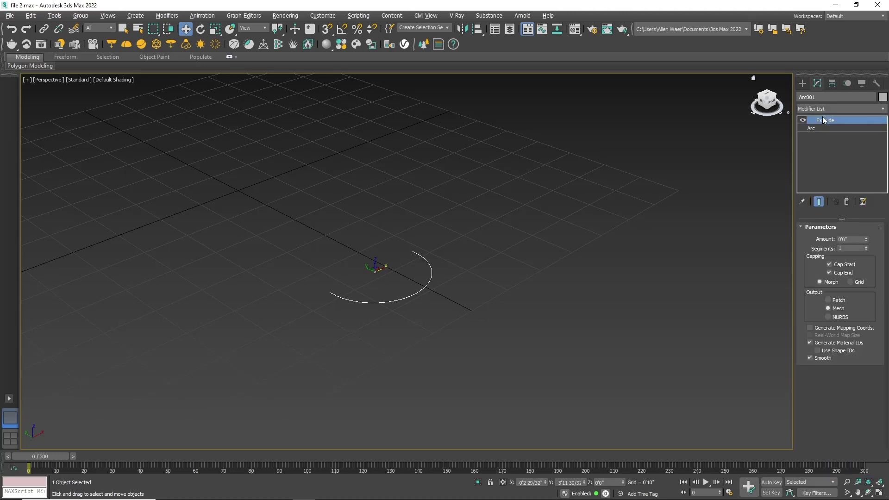
text(2'6)
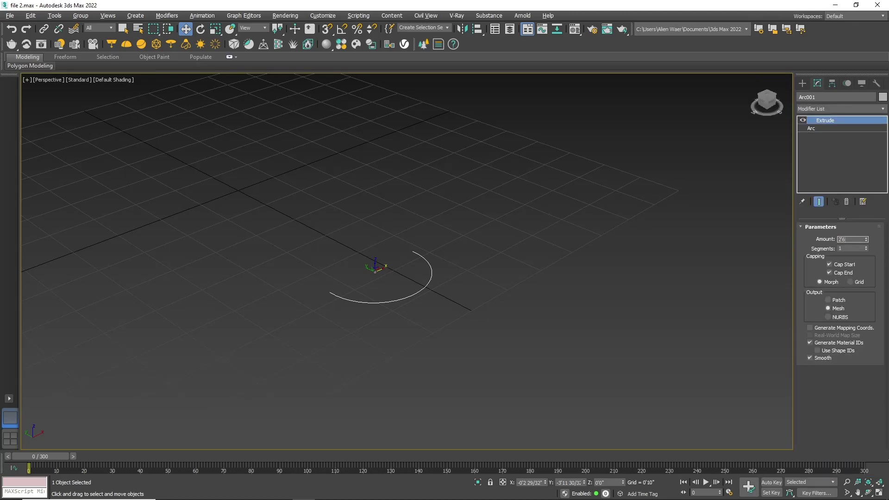
key(Return)
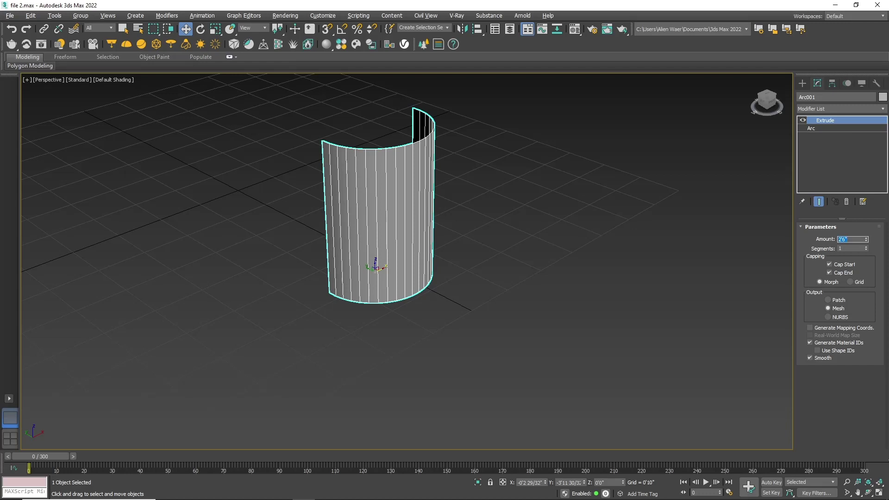
click(634, 135)
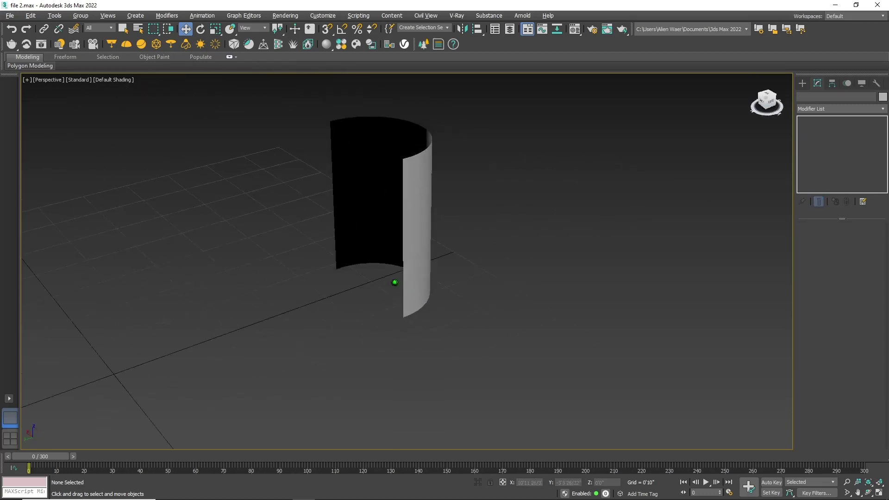
Convert the curved wall to an Editable Poly
drag(766, 102, 403, 187)
click(402, 187)
scroll(405, 190, up, 5)
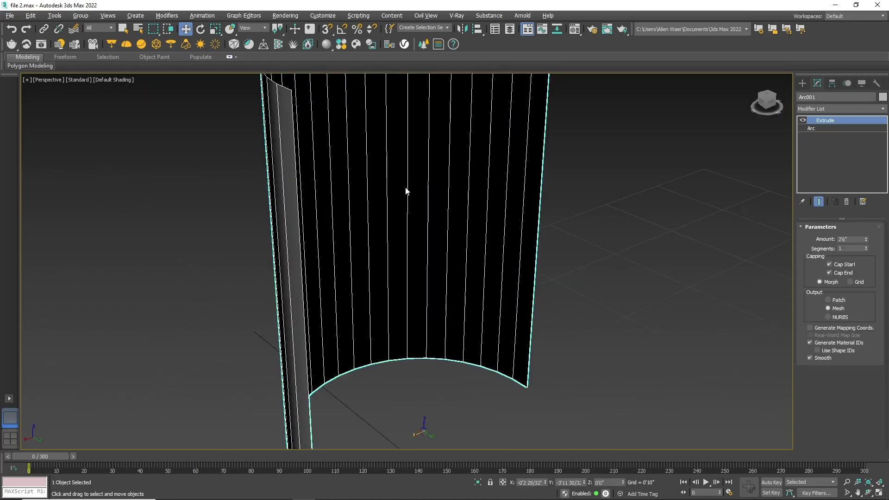
right_click(404, 186)
click(508, 287)
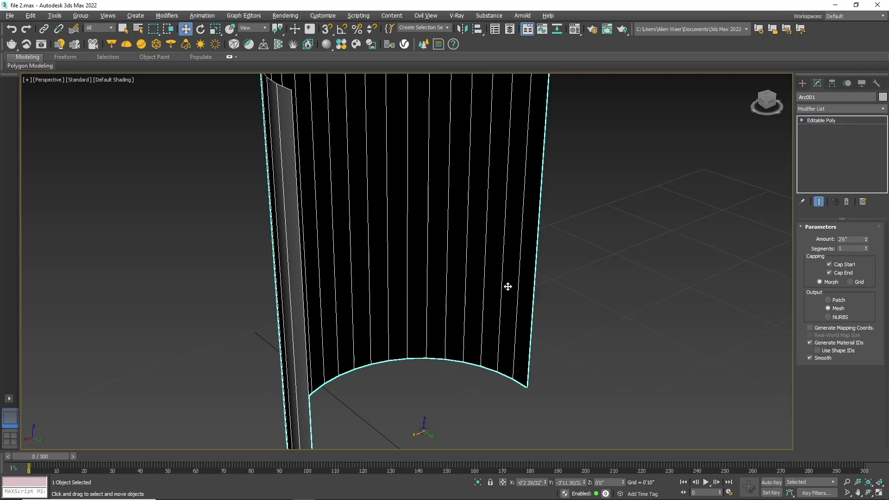
Create the smooth spline Shape025 from the wall's two vertical end edges
click(828, 238)
click(532, 299)
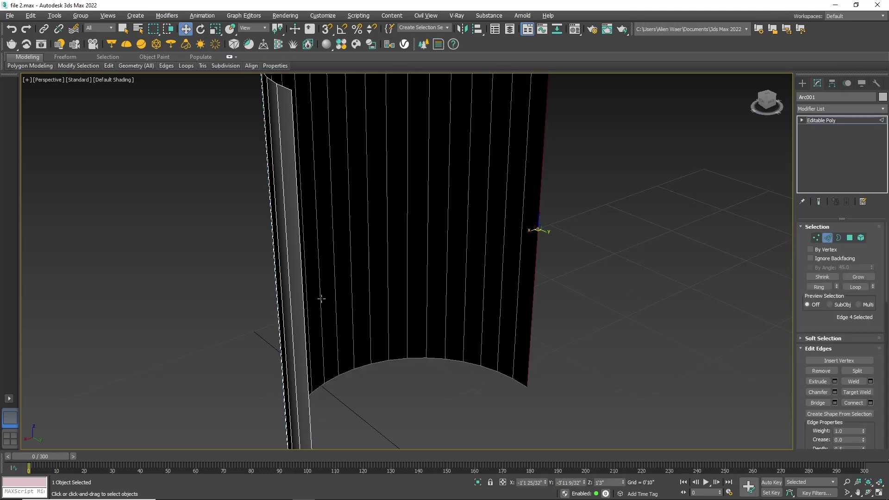
ctrl+click(300, 296)
scroll(461, 305, down, 5)
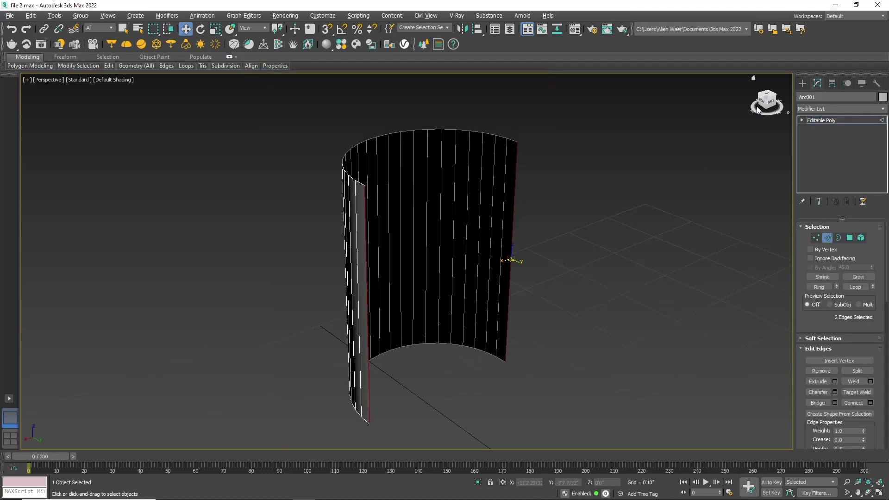
alt+middle_drag(461, 306, 463, 296)
scroll(444, 353, up, 3)
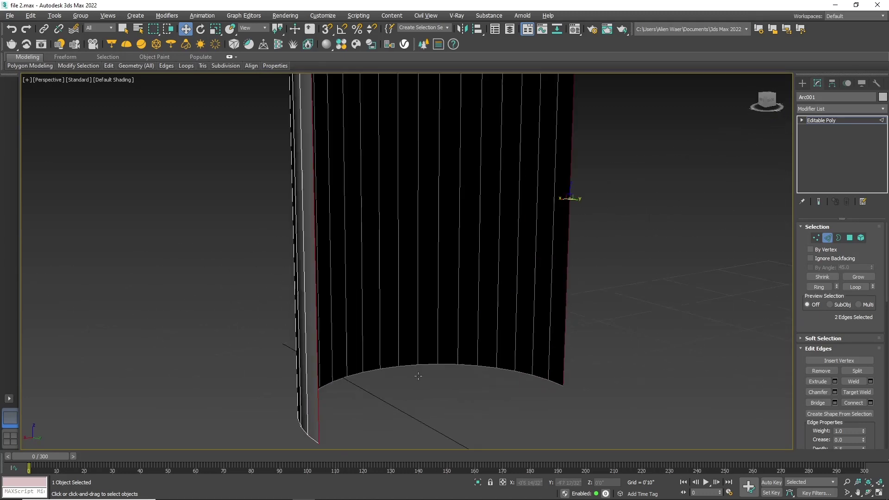
scroll(841, 365, down, 3)
click(841, 359)
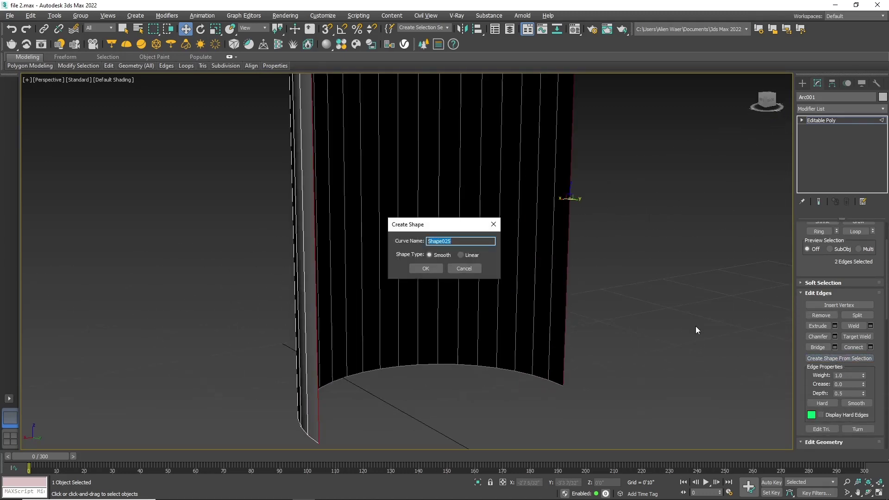
click(427, 270)
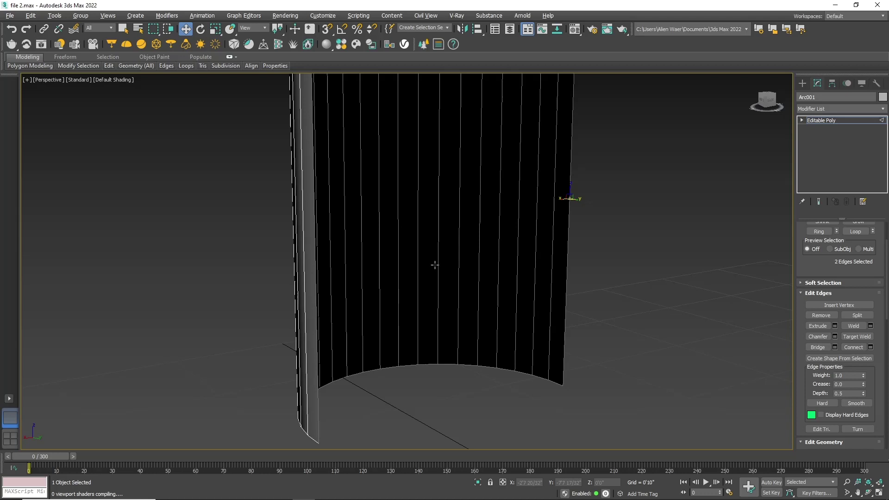
click(802, 83)
click(817, 83)
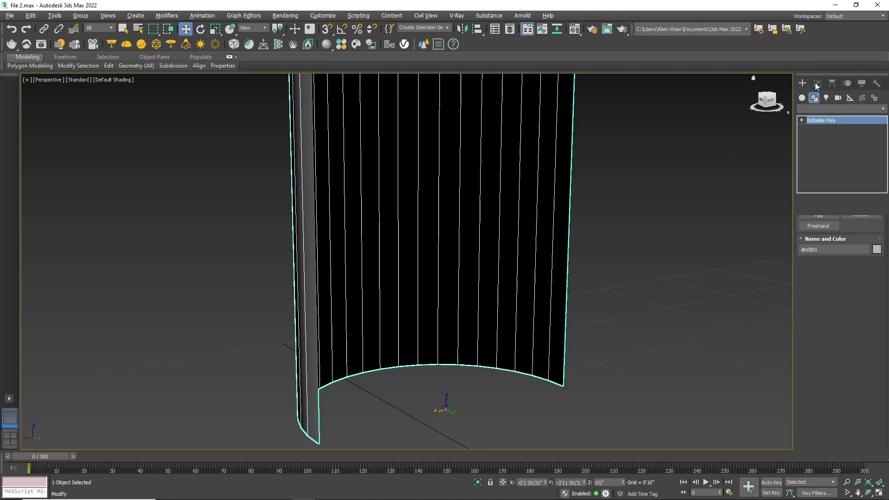
click(765, 187)
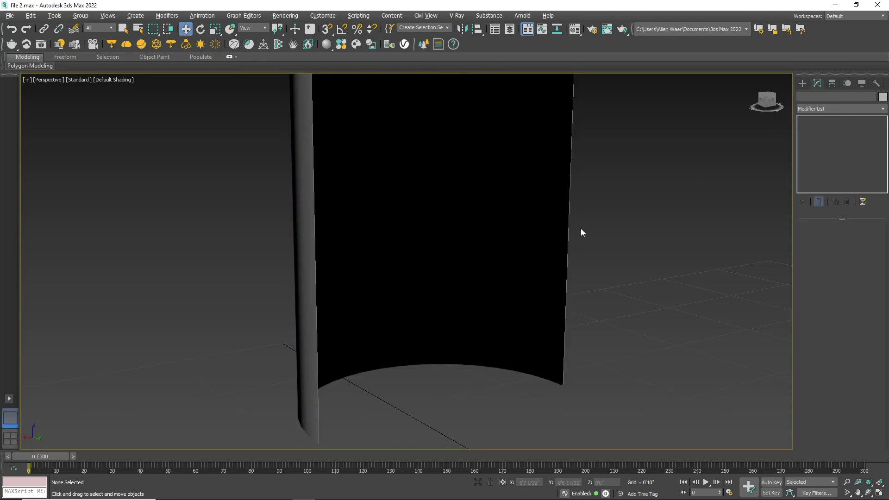
Make Shape025 render in the viewport as rectangular 1" × 1" bars
click(568, 236)
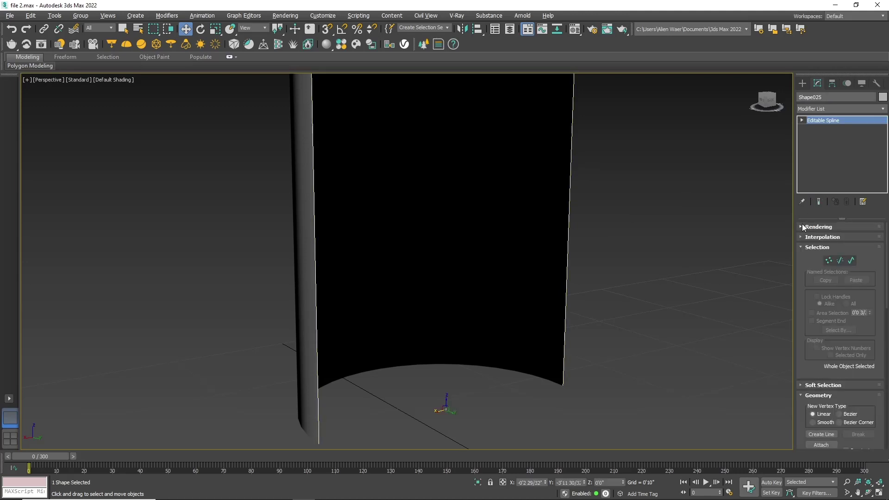
click(802, 227)
click(808, 237)
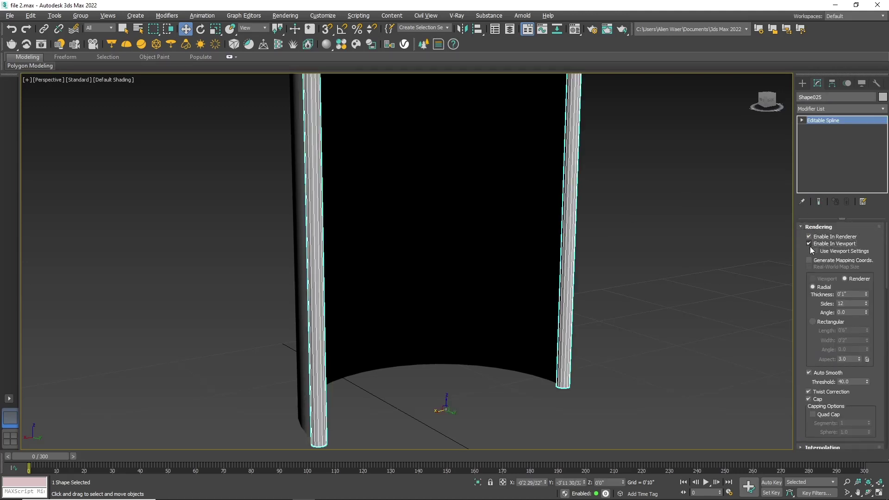
scroll(634, 331, down, 3)
scroll(618, 200, down, 2)
scroll(618, 201, up, 5)
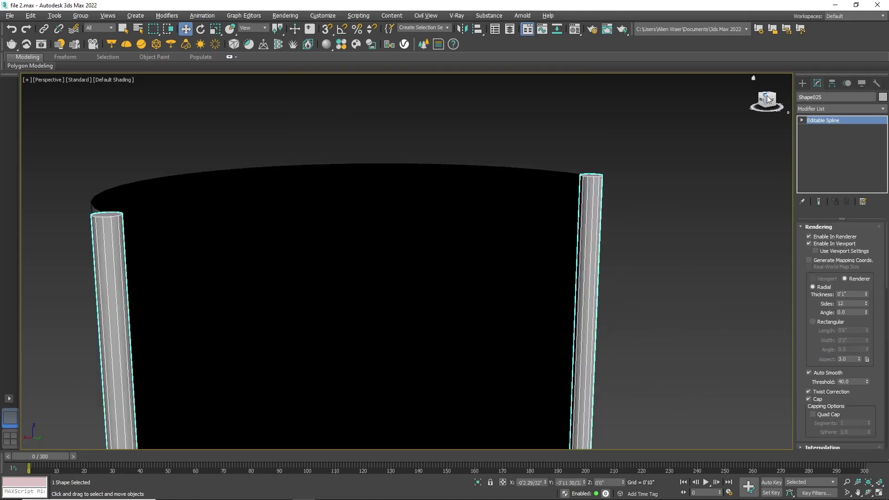
drag(767, 99, 809, 264)
click(812, 322)
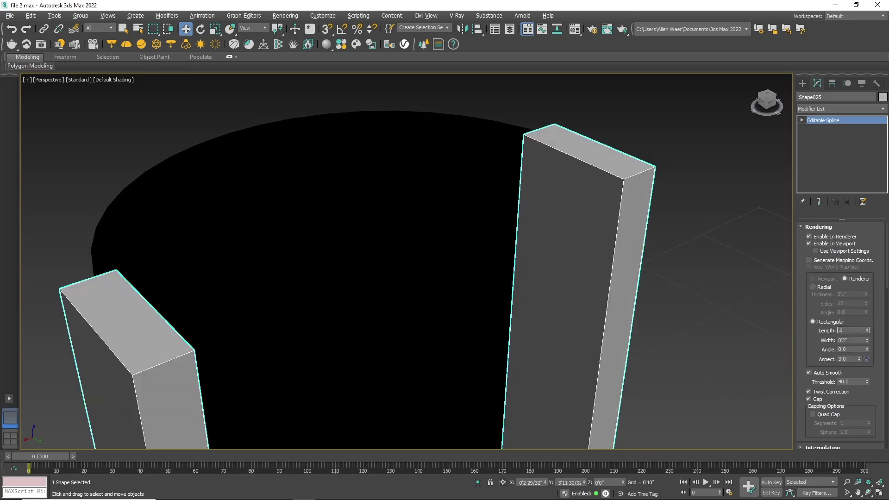
key(Return)
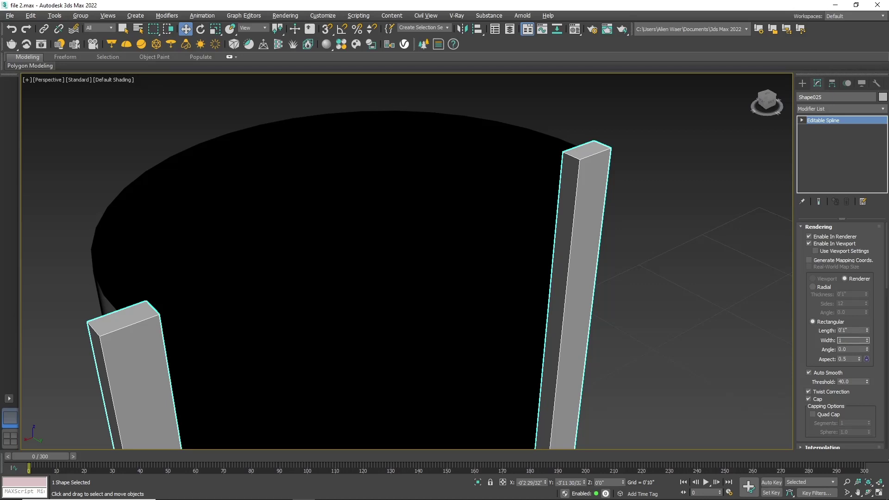
key(Return)
scroll(482, 191, down, 3)
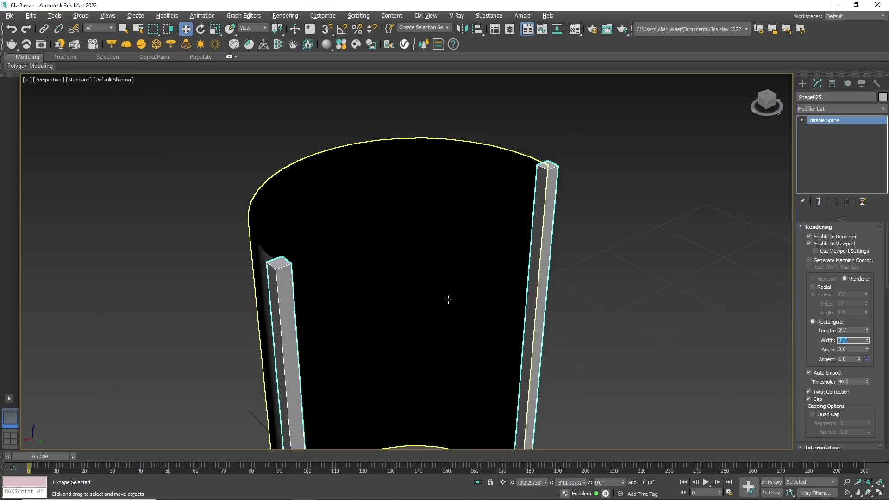
click(804, 85)
click(722, 174)
Connect all of Arc001's vertical edges with 4 horizontal edge segments
click(495, 246)
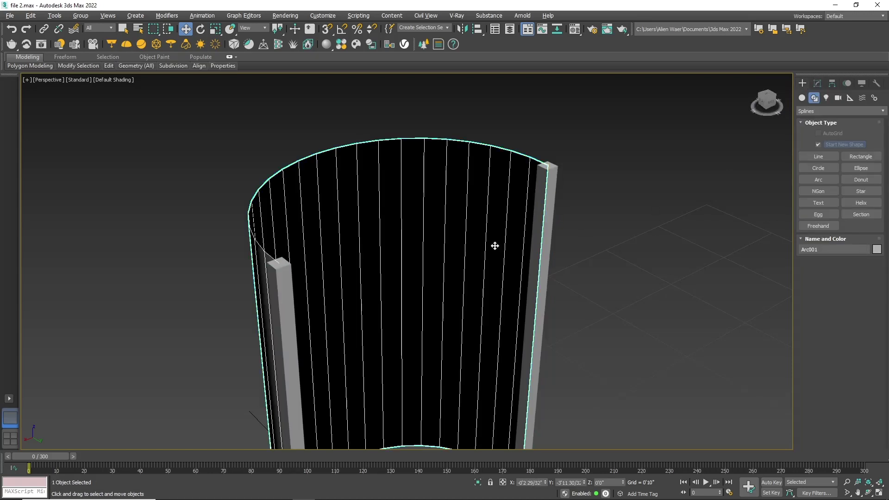
click(817, 86)
click(826, 238)
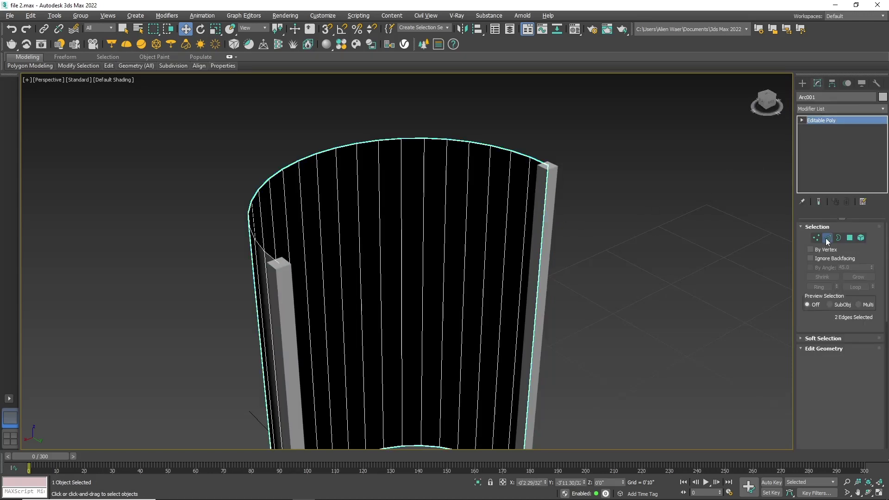
click(770, 105)
drag(615, 277, 198, 371)
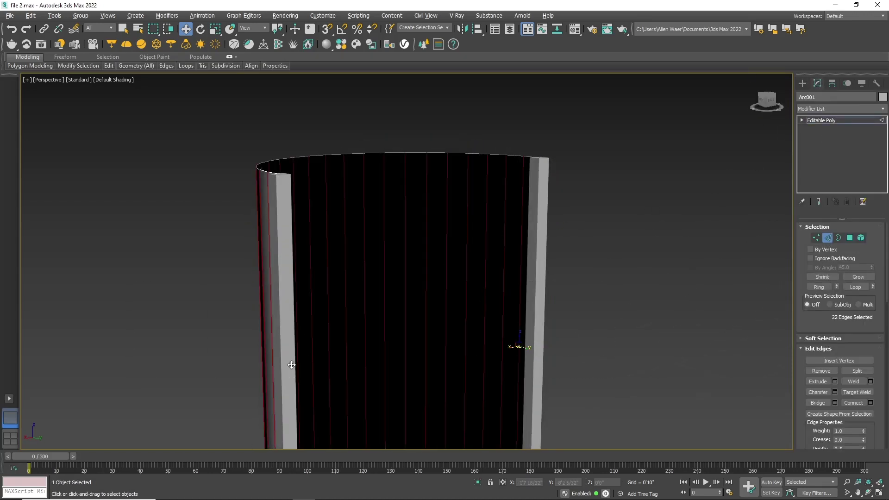
scroll(866, 365, down, 1)
click(871, 375)
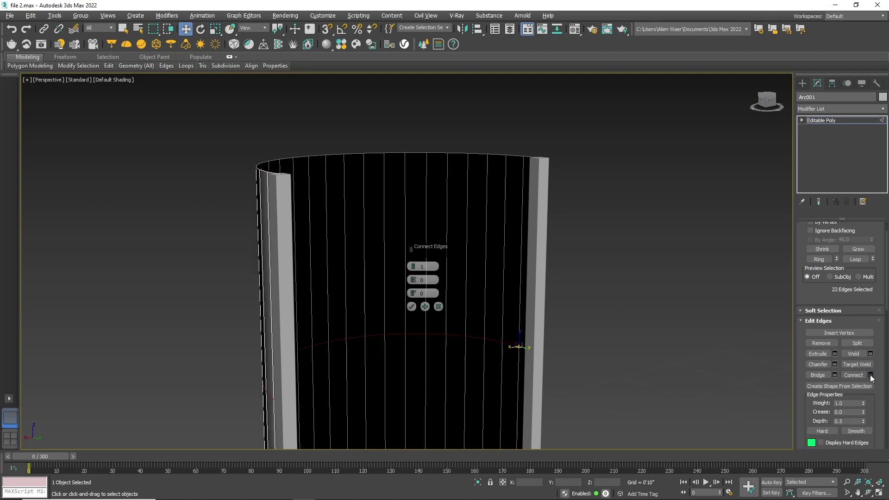
drag(443, 266, 630, 243)
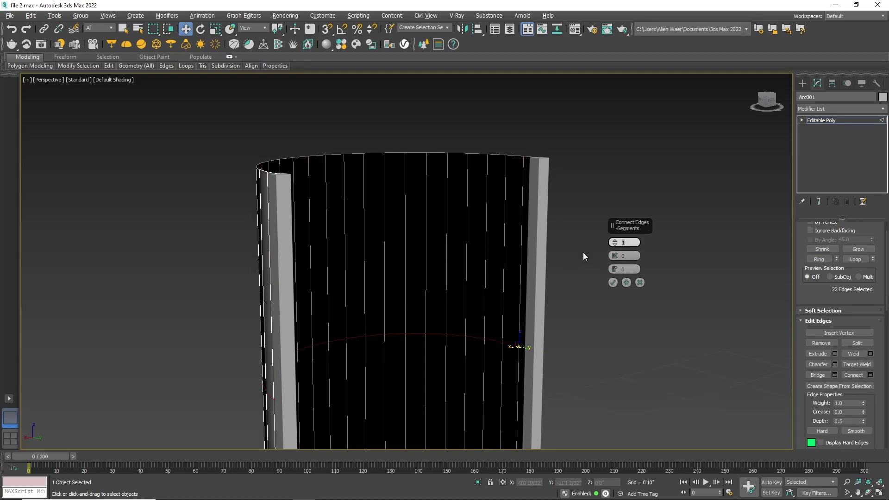
text(4)
click(613, 283)
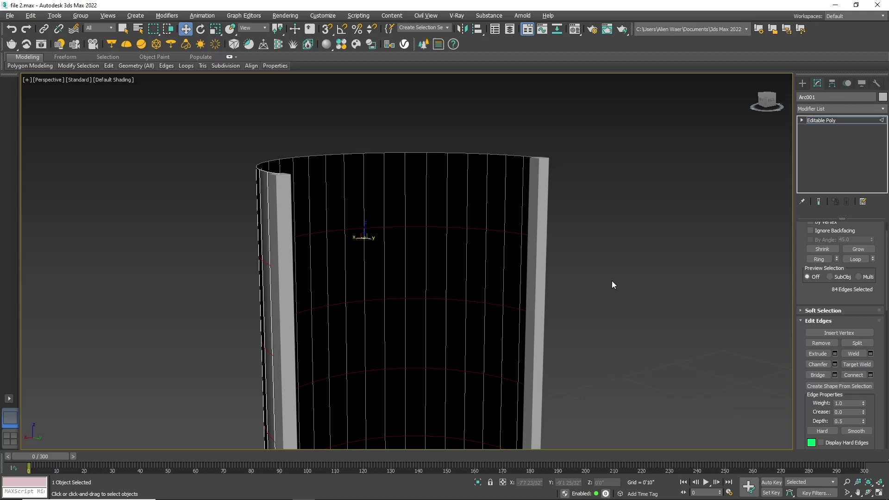
click(409, 202)
Apply the hexagon pattern from Generate Topology to the curved panel
click(39, 67)
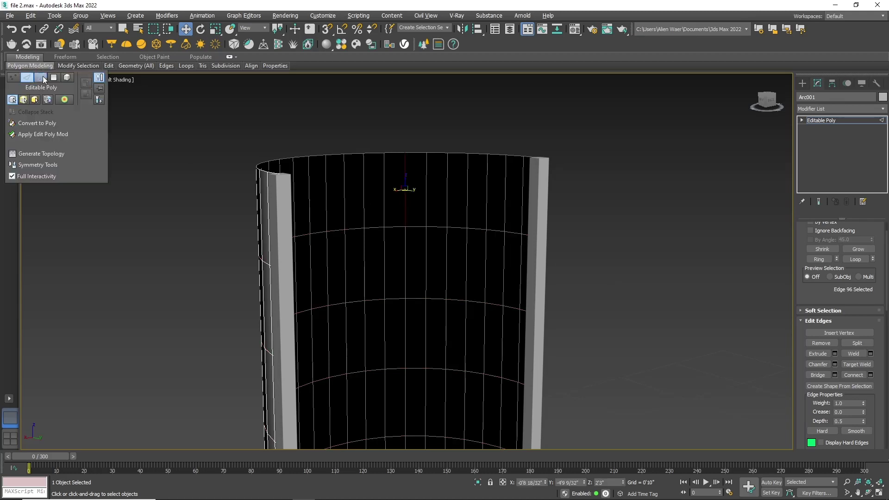
click(45, 156)
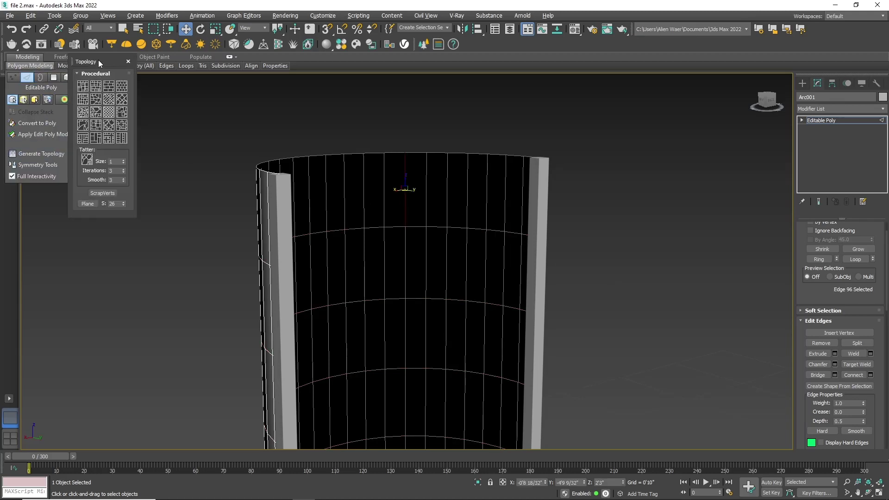
drag(98, 60, 142, 149)
click(164, 177)
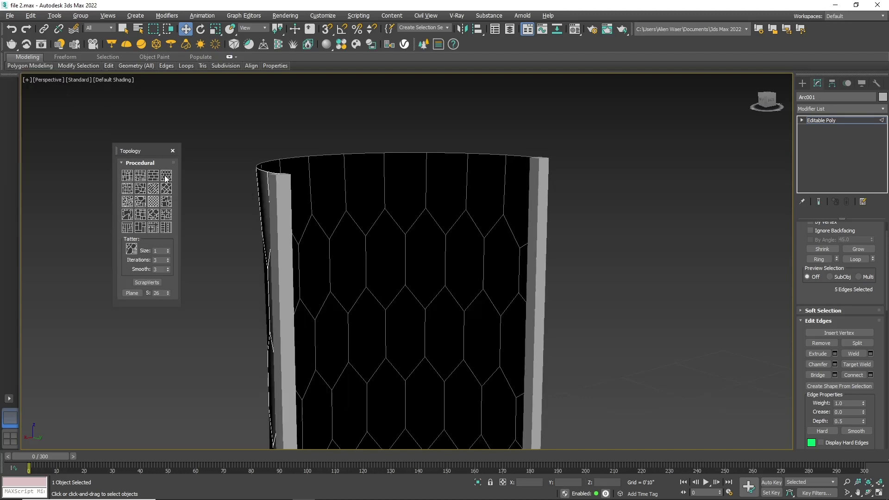
click(173, 151)
scroll(523, 173, down, 3)
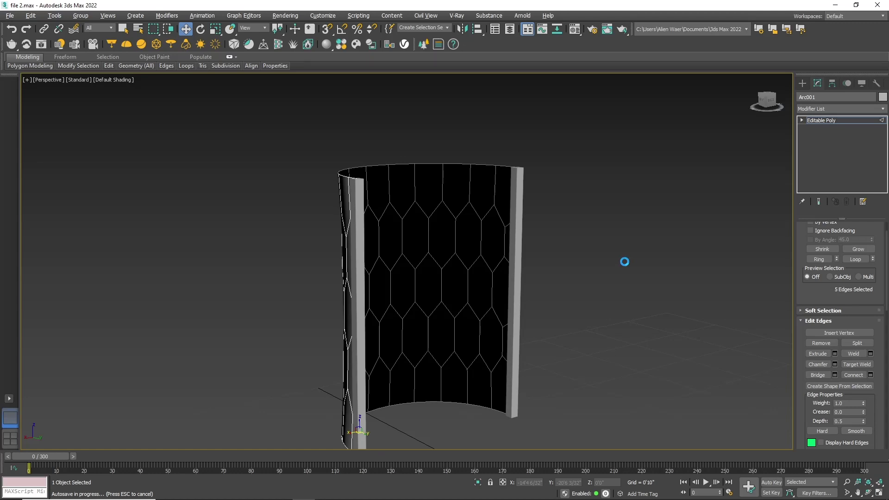
alt+middle_drag(410, 298, 410, 298)
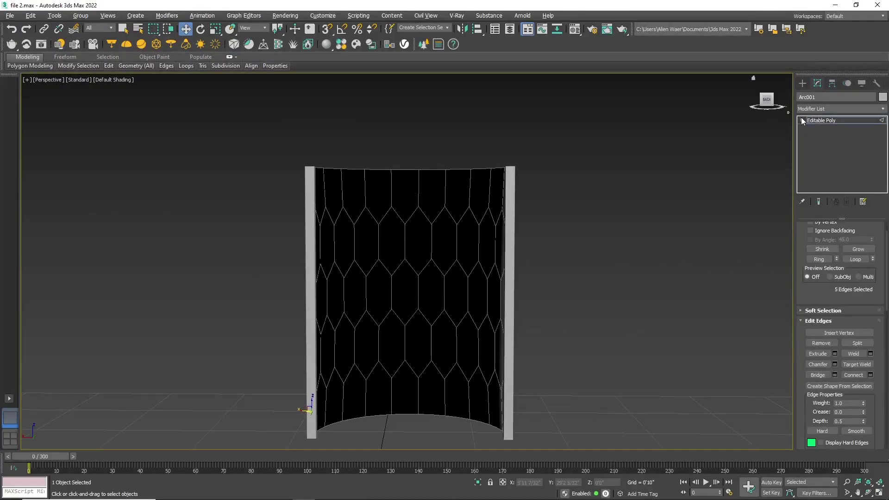
Select all 144 edges of the hexagon wall for Create Shape From Selection
click(802, 120)
scroll(588, 202, down, 3)
scroll(539, 250, up, 3)
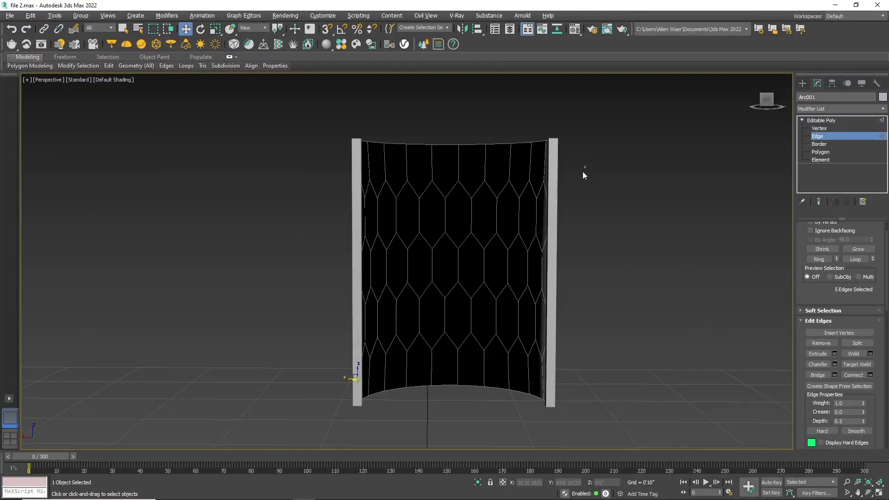
drag(585, 166, 315, 338)
drag(296, 379, 296, 379)
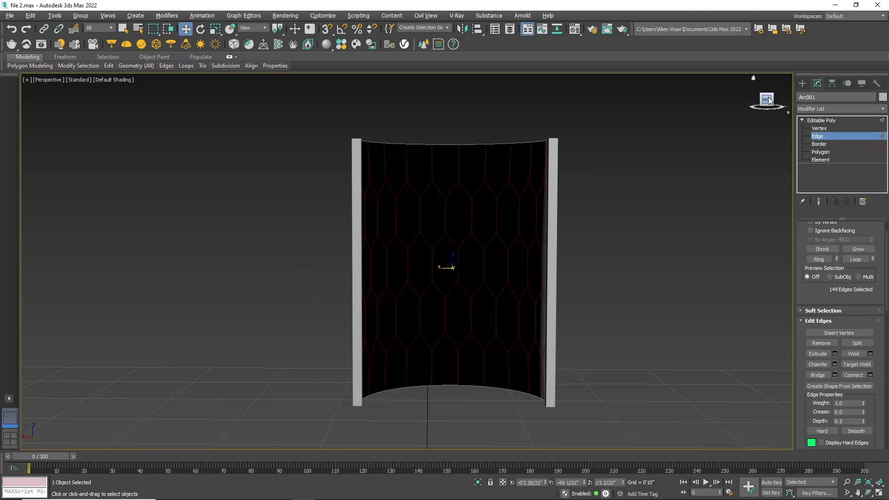
mouse_move(767, 99)
mouse_down()
mouse_move(780, 104)
mouse_move(766, 99)
mouse_up()
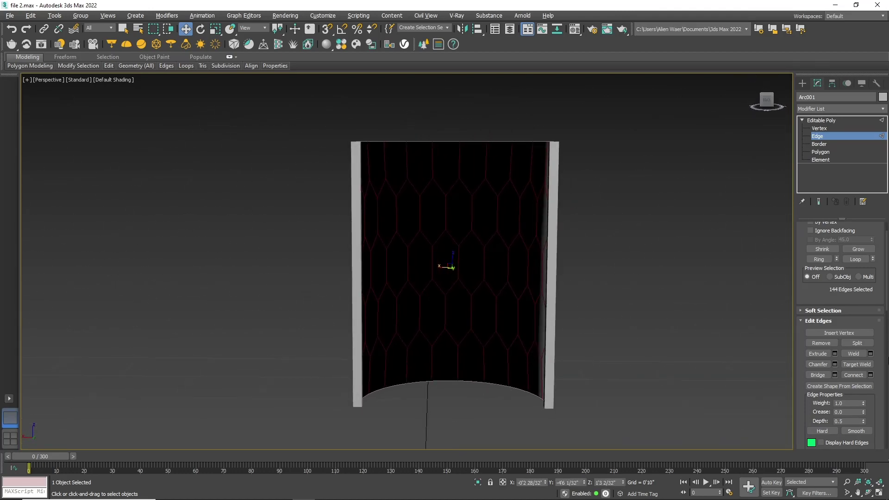
scroll(841, 361, down, 2)
click(841, 359)
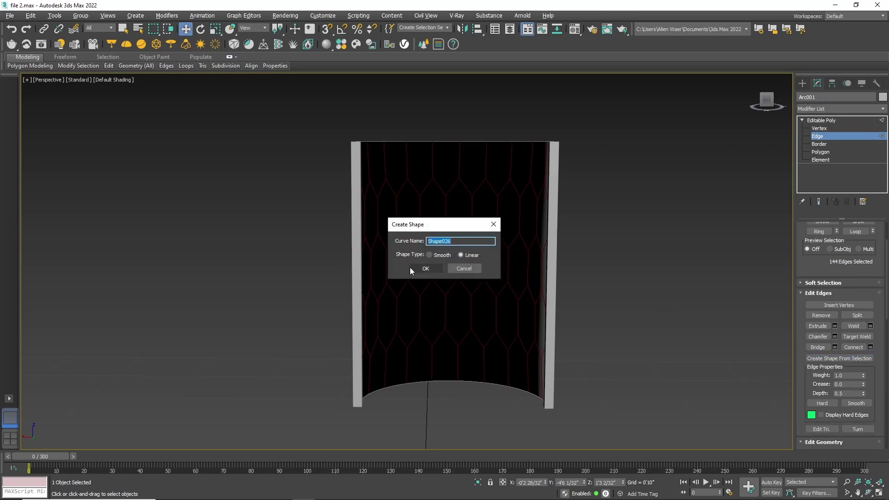
Create Shape026 and set its rectangular struts to 0'0 6/32" length and width
click(426, 270)
click(804, 82)
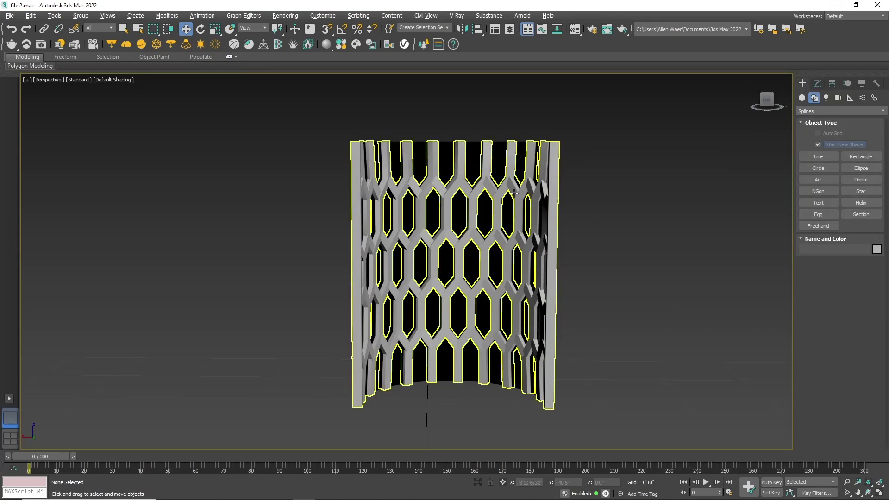
click(447, 278)
click(817, 83)
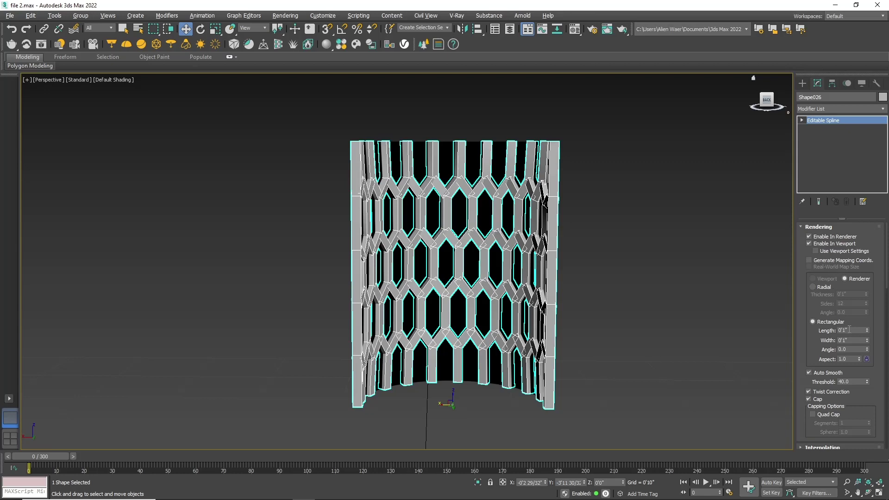
double_click(849, 330)
key(Tab)
key(Return)
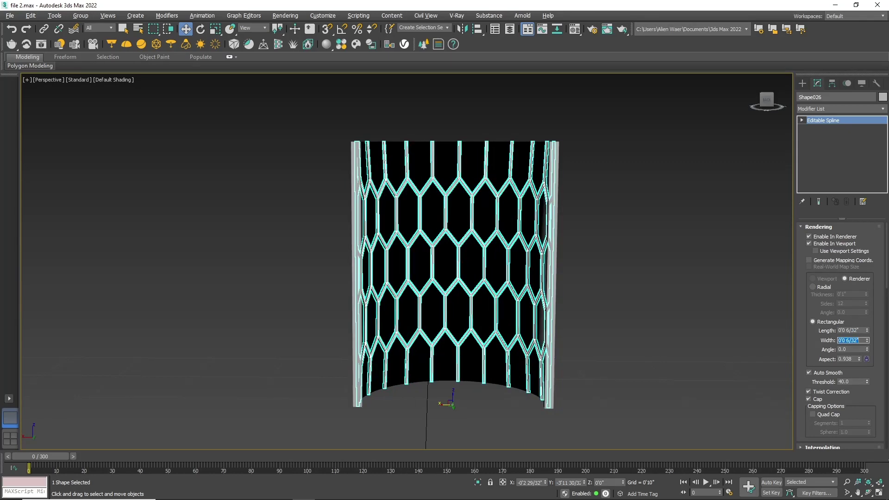
click(802, 82)
click(525, 171)
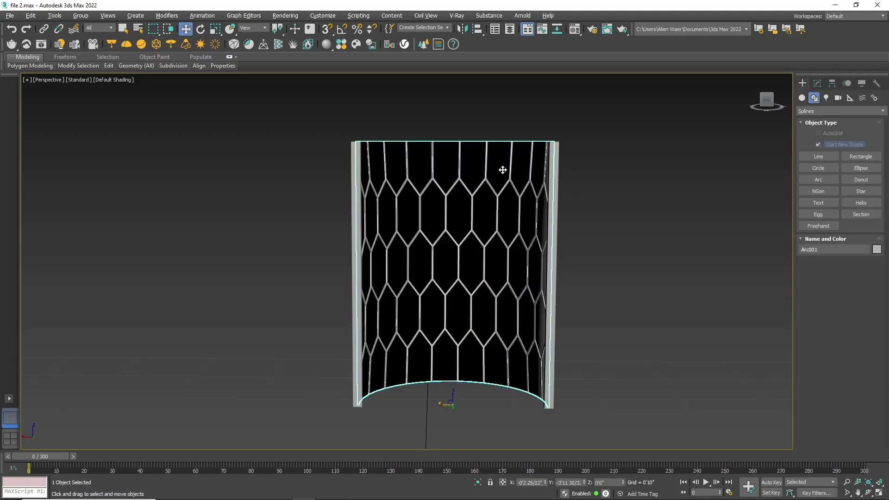
In Front view, select the top and bottom rim edge rows, excluding vertical edges
click(819, 82)
click(818, 135)
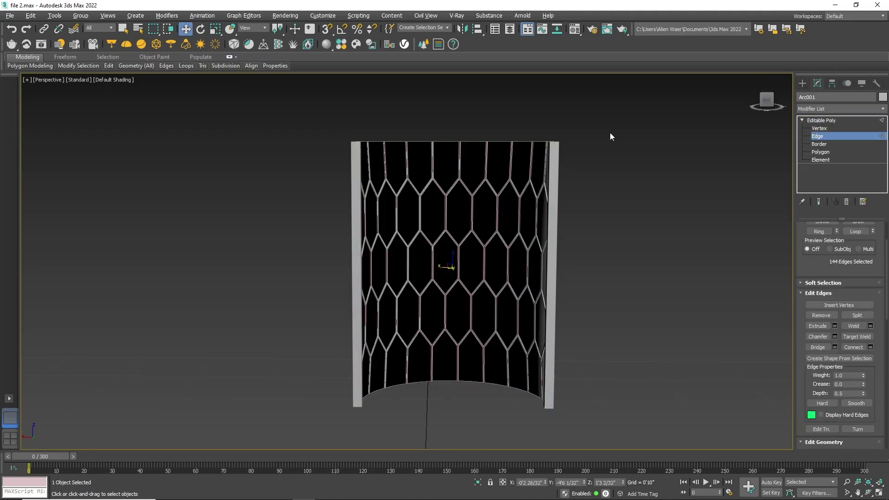
key(f)
scroll(407, 216, up, 3)
scroll(407, 216, up, 2)
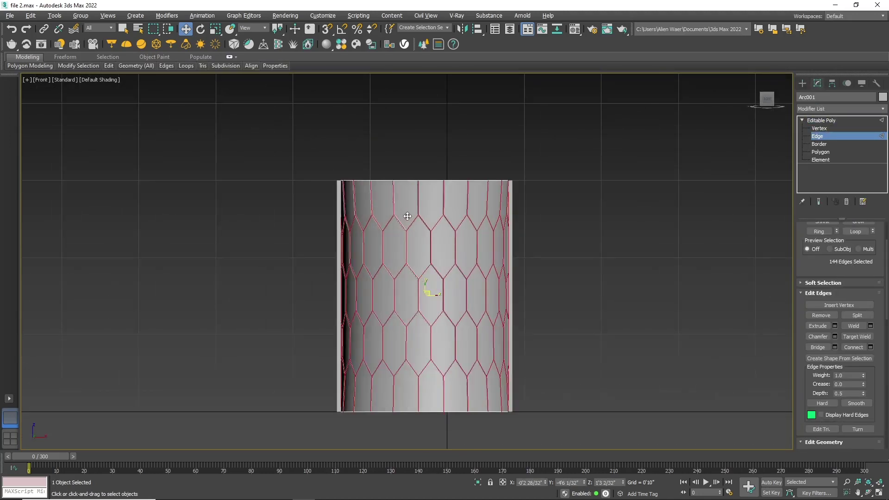
drag(342, 202, 342, 202)
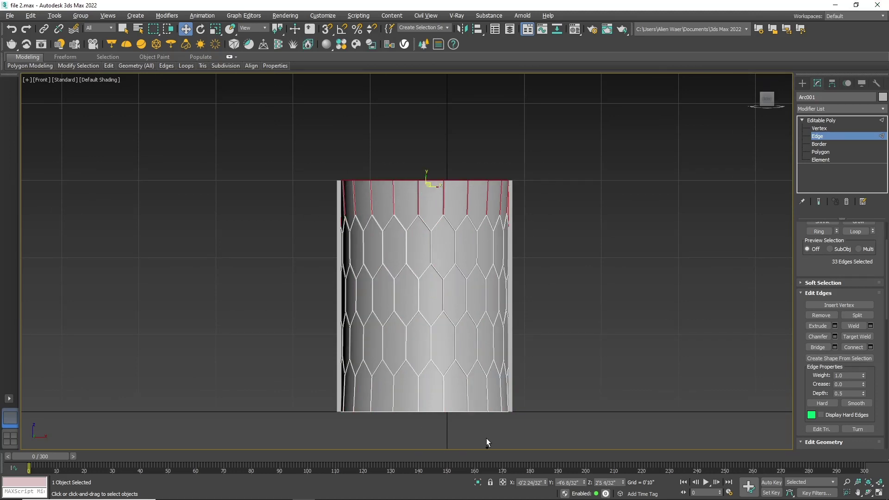
ctrl+drag(281, 438, 281, 438)
alt+drag(546, 226, 266, 245)
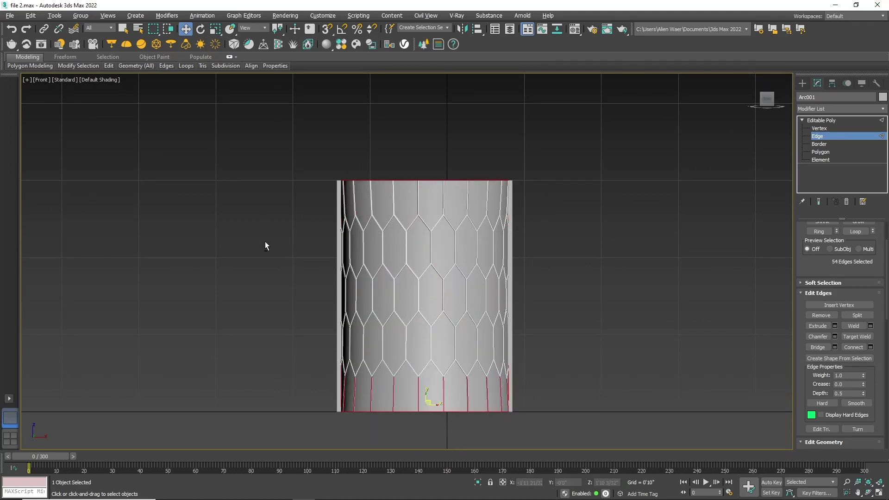
alt+drag(469, 375, 278, 395)
Orbit and frame the honeycomb cylinder in Perspective view
scroll(382, 342, up, 4)
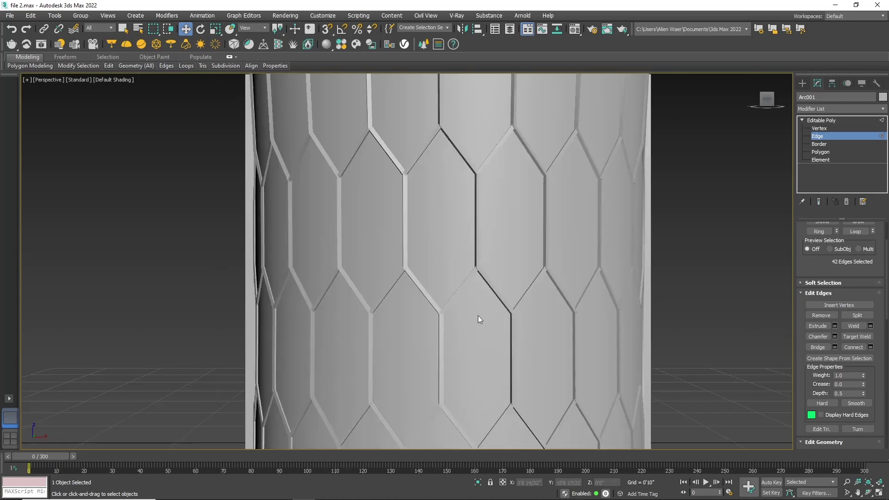
key(p)
alt+middle_drag(514, 252, 514, 195)
key(z)
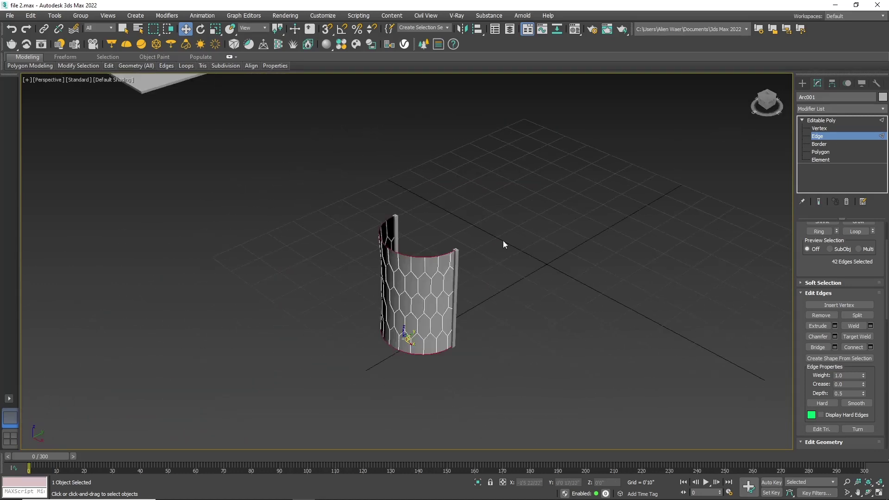
mouse_move(502, 244)
alt+middle_down()
mouse_move(690, 139)
mouse_move(631, 143)
alt+middle_up()
key(z)
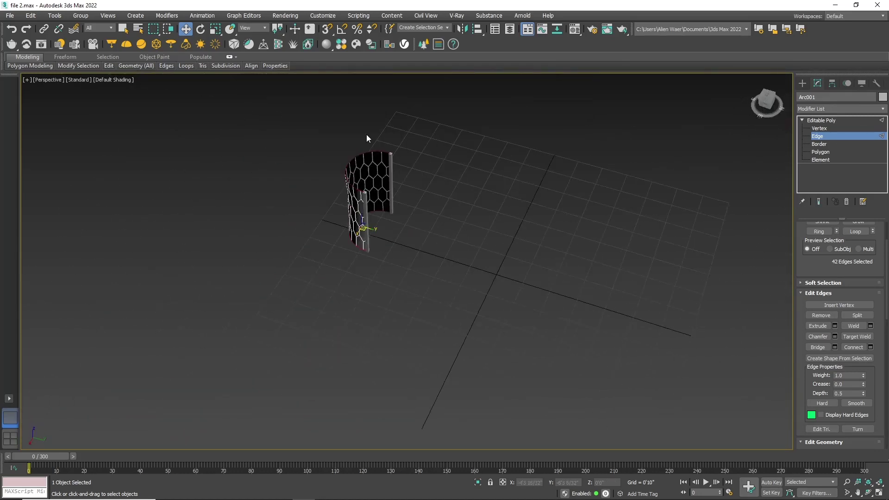
scroll(370, 158, up, 3)
scroll(454, 142, up, 2)
Create a new spline, Shape027, from the selected cylinder rim edges
scroll(834, 268, down, 3)
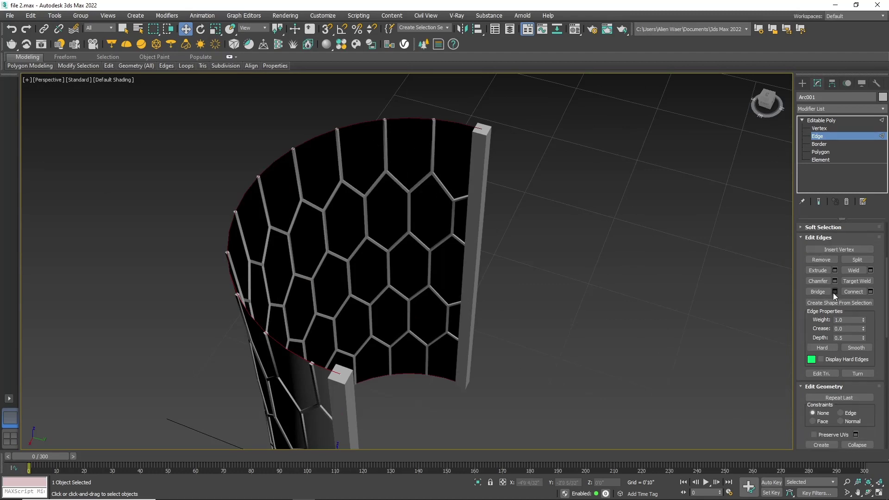
click(833, 302)
click(426, 270)
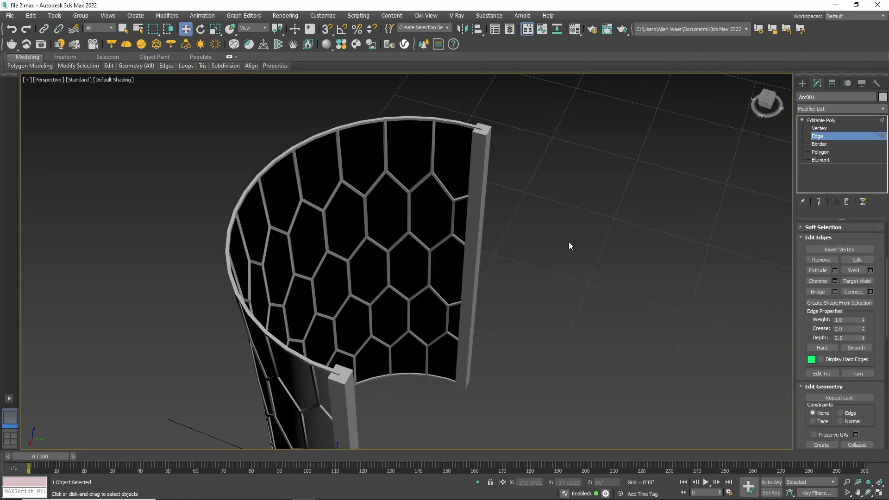
click(802, 83)
click(591, 149)
Make Shape027 render as a radial round tube 0'0 16/32" thick
scroll(461, 121, up, 5)
scroll(461, 121, up, 2)
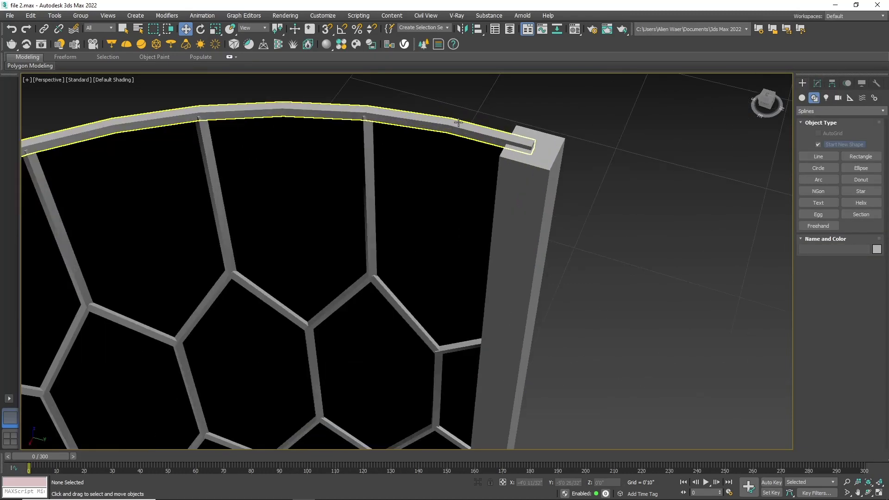
click(461, 121)
click(818, 84)
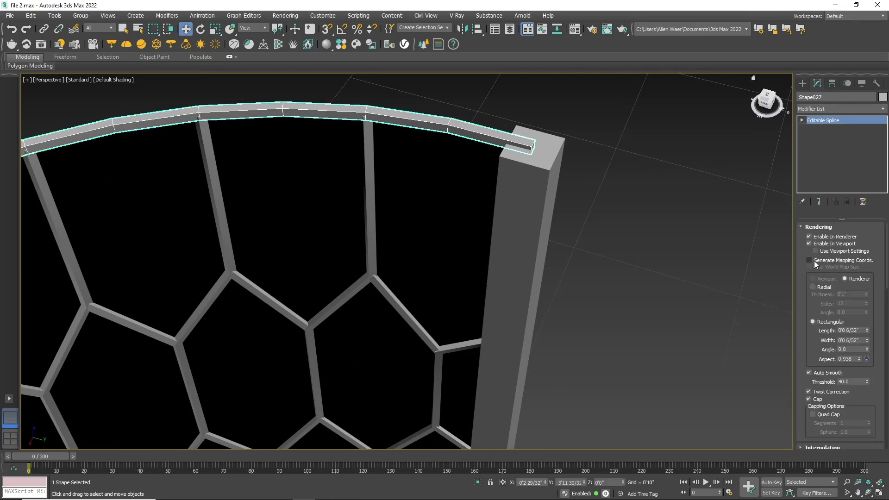
click(813, 288)
double_click(851, 294)
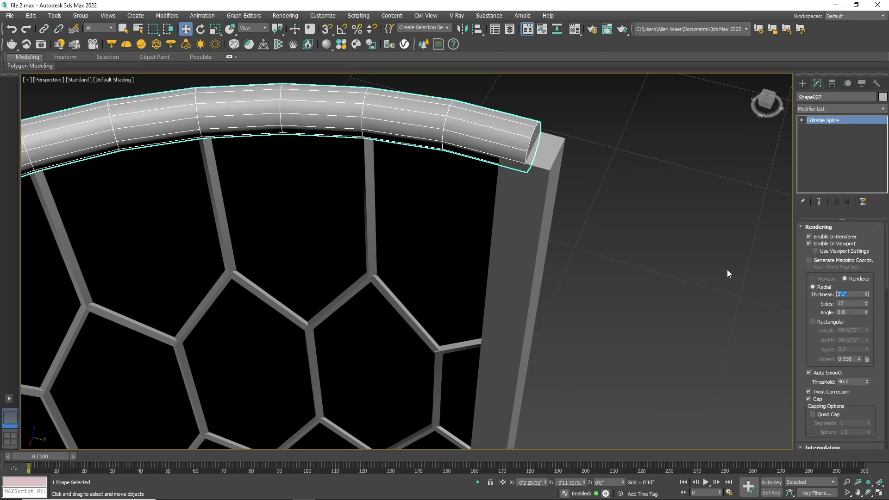
text(5)
key(Return)
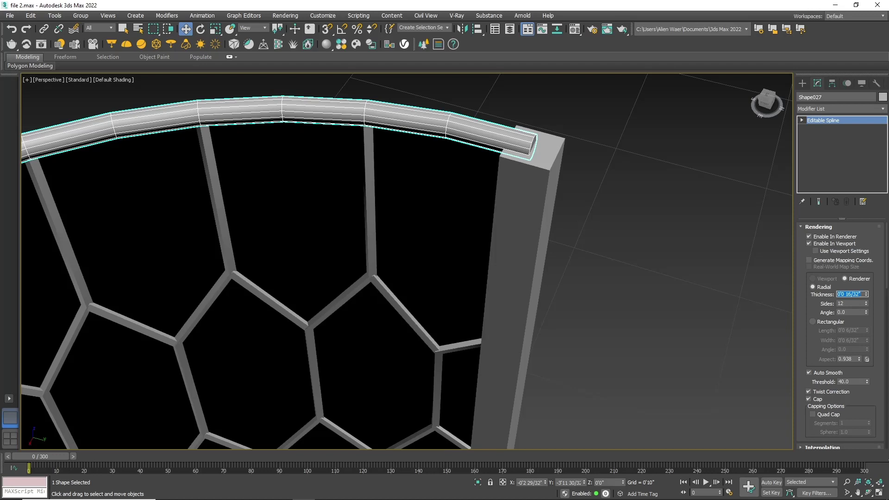
click(802, 83)
In Front view, squash the lattice and rail shapes vertically to 94%
click(430, 181)
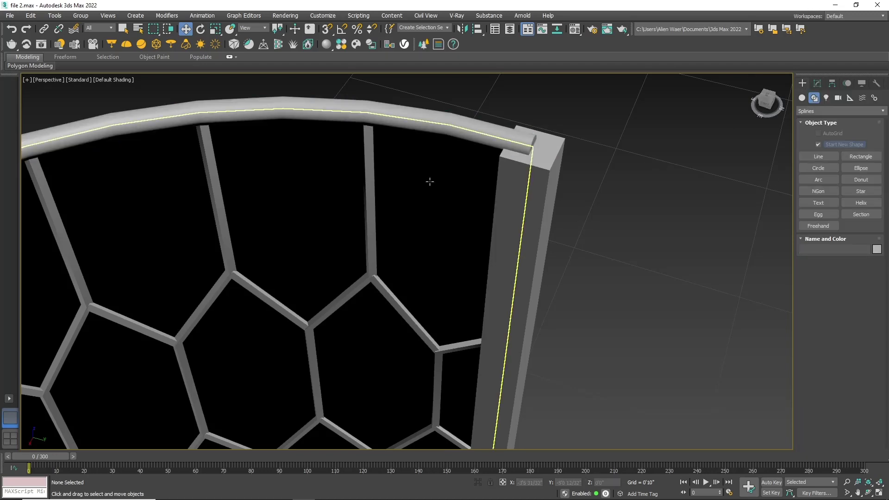
scroll(429, 186, down, 5)
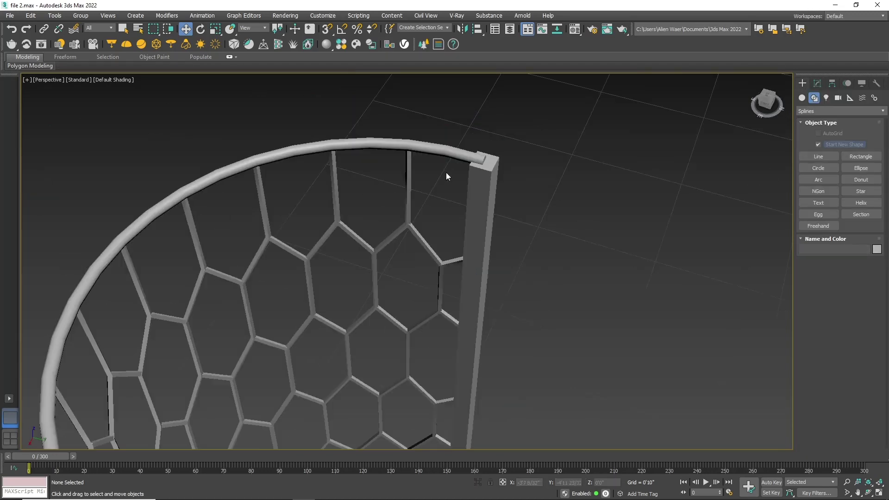
alt+middle_drag(446, 172, 429, 211)
key(f)
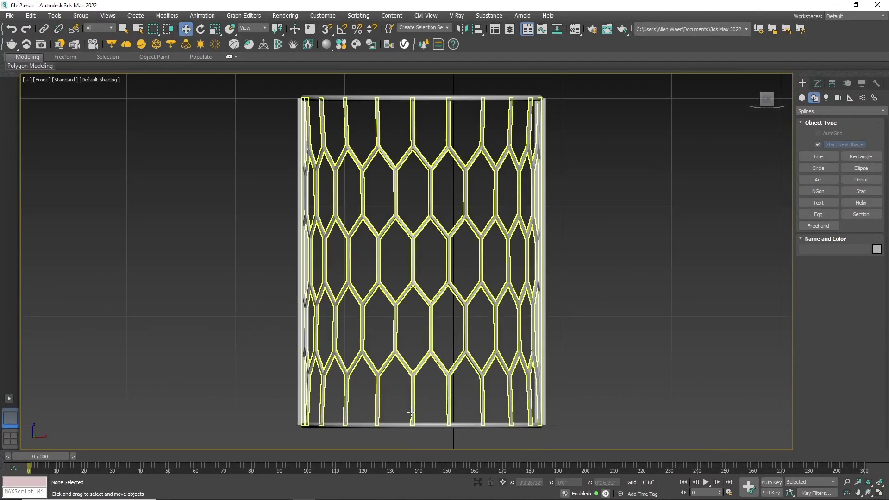
scroll(432, 379, down, 2)
drag(427, 151, 392, 439)
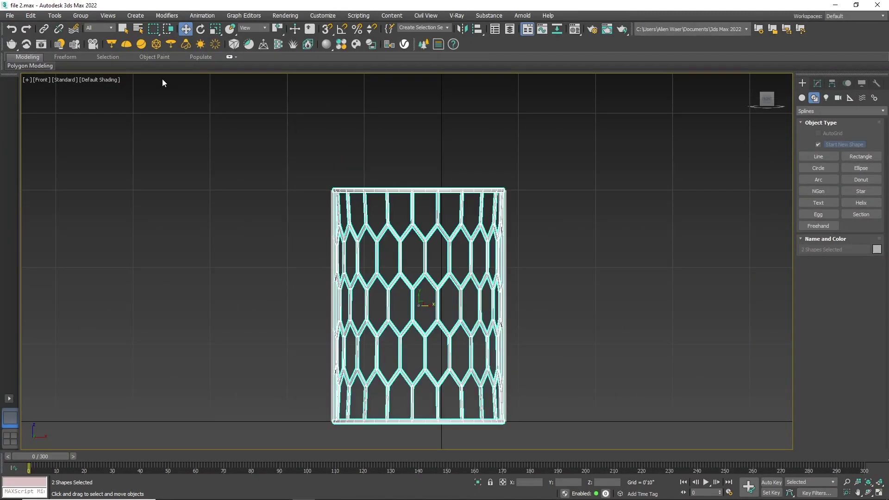
click(215, 29)
drag(419, 293, 421, 292)
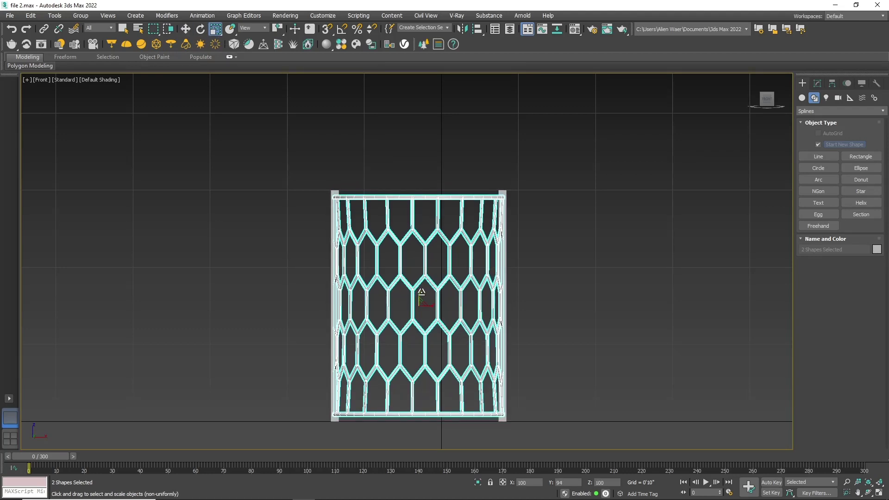
key(w)
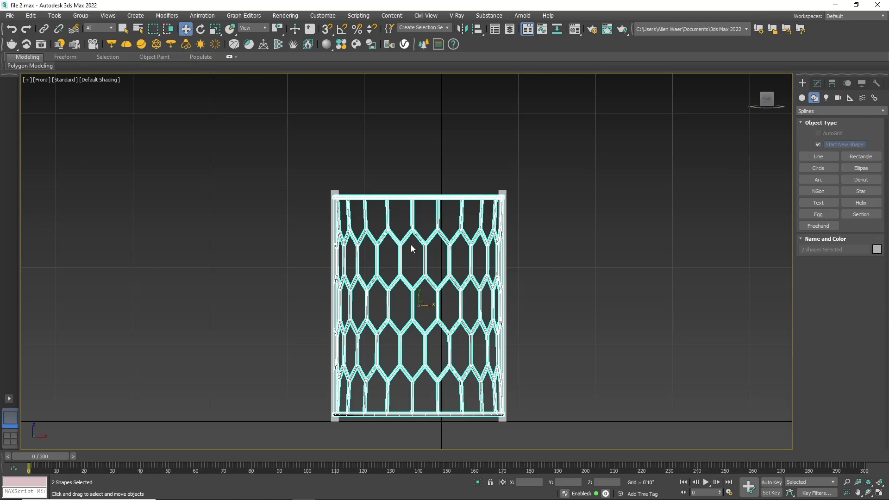
Nudge the rail and lattice shapes slightly upward
scroll(411, 249, up, 2)
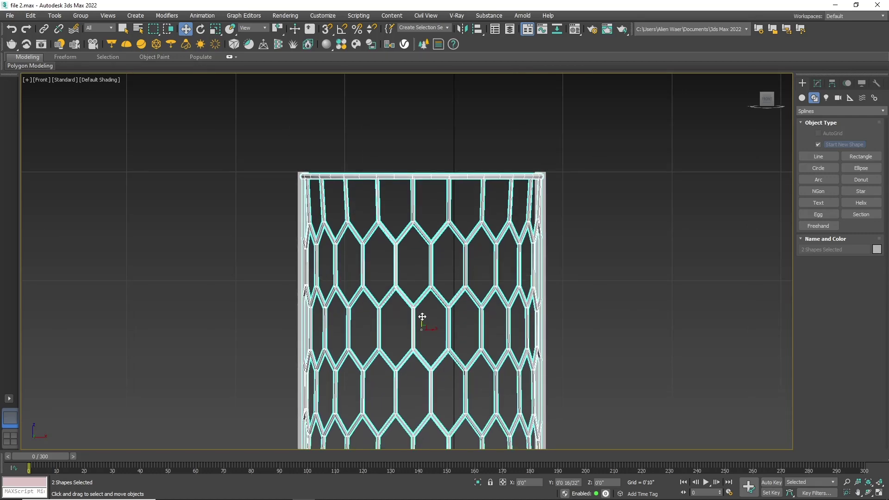
scroll(554, 167, up, 4)
scroll(553, 168, up, 4)
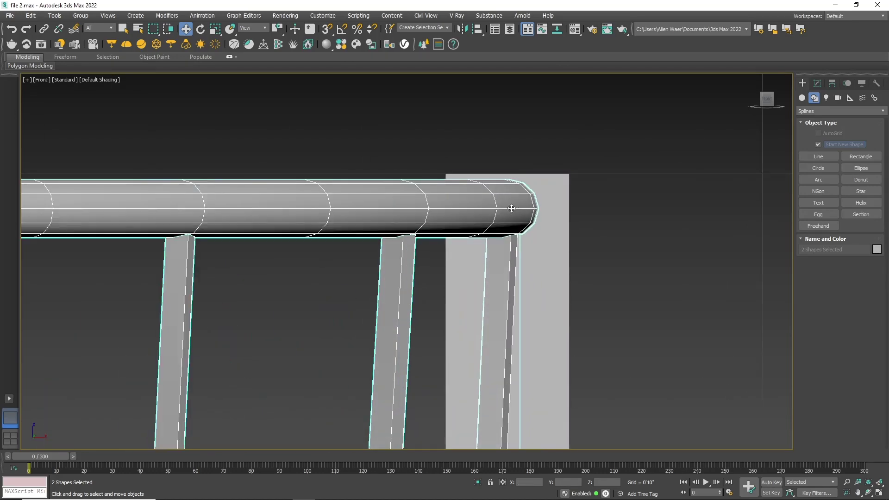
drag(512, 209, 510, 207)
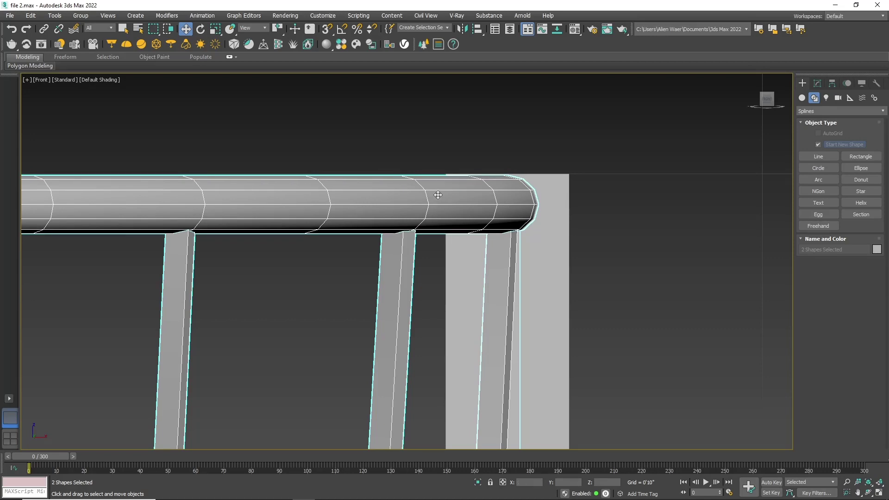
scroll(438, 195, down, 4)
scroll(438, 195, down, 2)
click(551, 301)
Stretch both lattice shapes vertically to 104%
scroll(387, 438, up, 2)
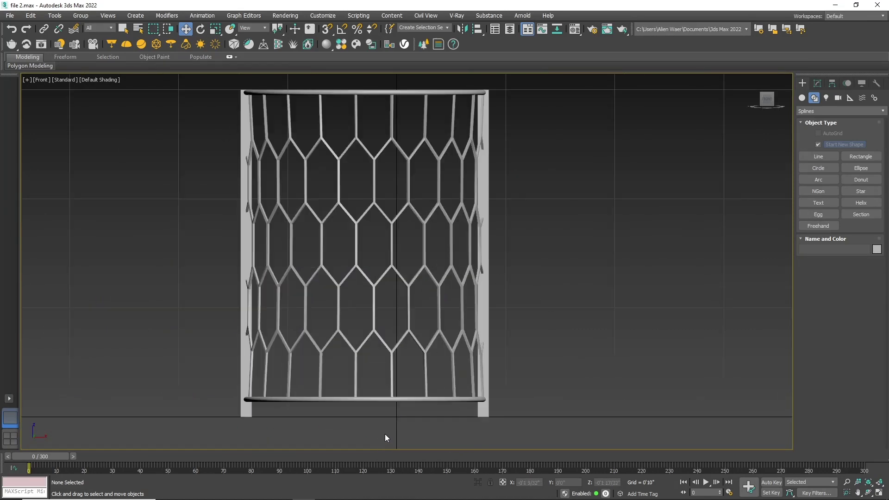
scroll(368, 418, down, 2)
drag(369, 418, 319, 176)
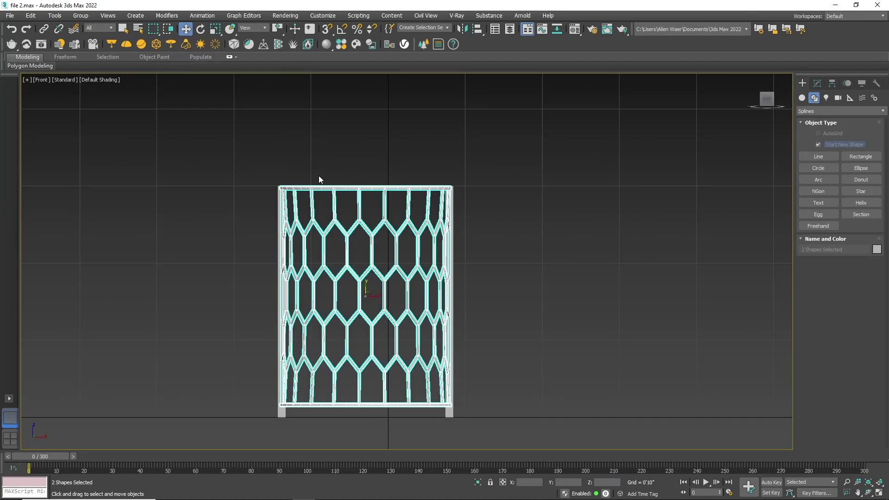
click(217, 31)
scroll(404, 418, up, 2)
drag(347, 242, 349, 231)
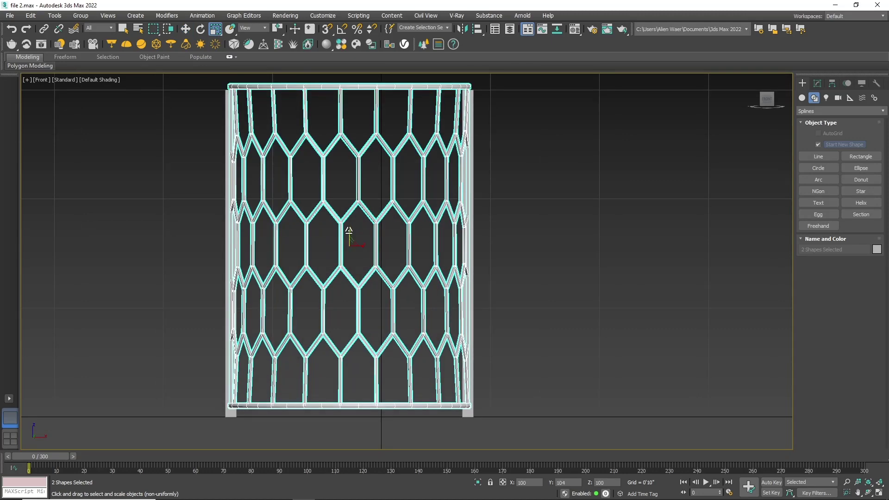
click(185, 29)
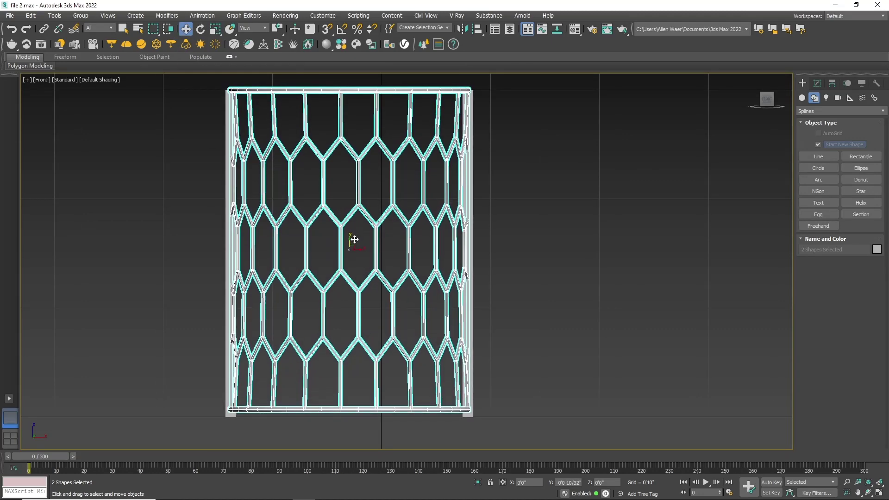
Move the lattice shapes down so they line up with the rail
scroll(251, 115, up, 8)
drag(251, 115, 255, 134)
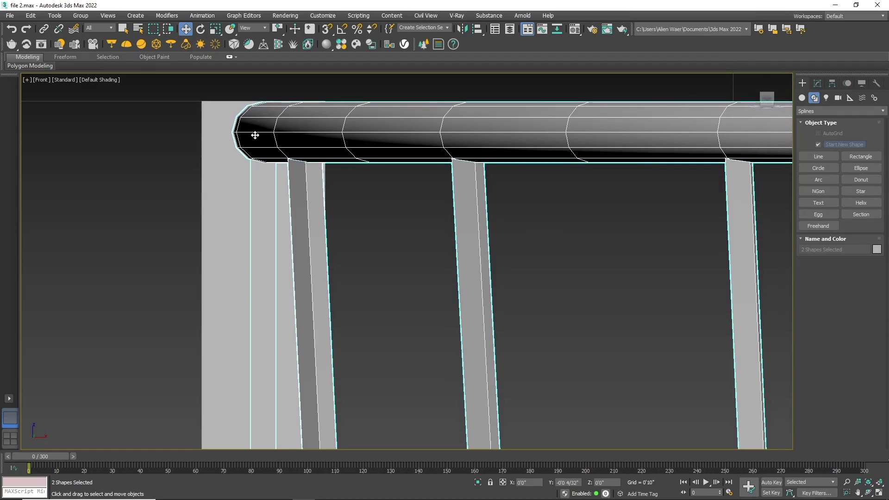
scroll(255, 134, down, 6)
scroll(273, 231, down, 3)
scroll(279, 304, up, 6)
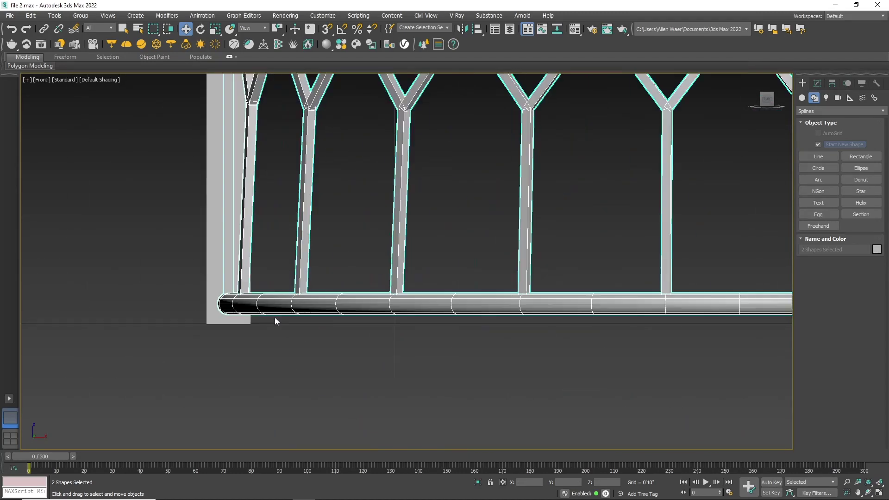
scroll(276, 319, down, 2)
scroll(278, 341, down, 2)
scroll(317, 342, down, 1)
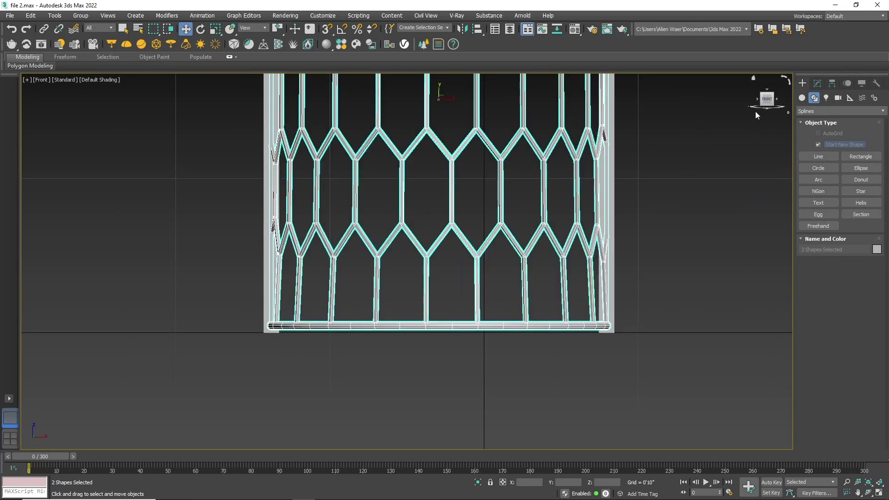
Orbit the Perspective view to inspect the lattice's lower rim
key(p)
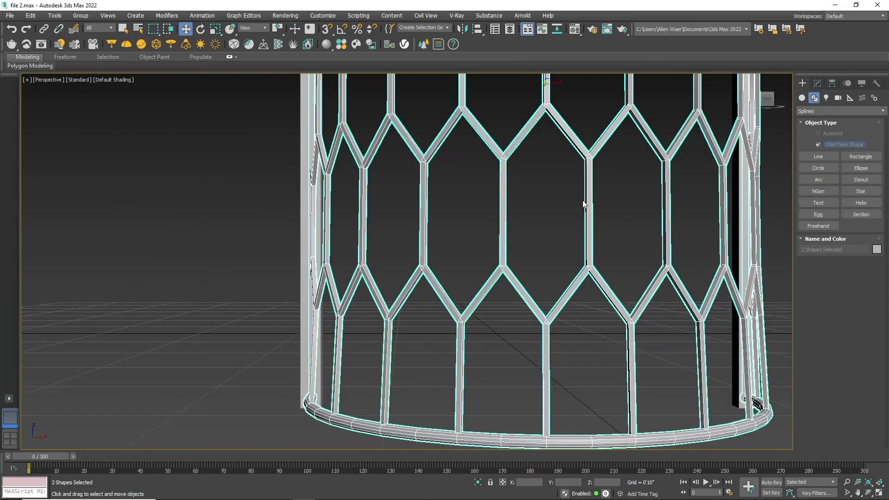
click(585, 203)
scroll(485, 215, down, 5)
mouse_move(485, 215)
alt+middle_down()
mouse_move(417, 218)
mouse_move(472, 397)
alt+middle_up()
scroll(353, 414, up, 5)
scroll(353, 414, up, 2)
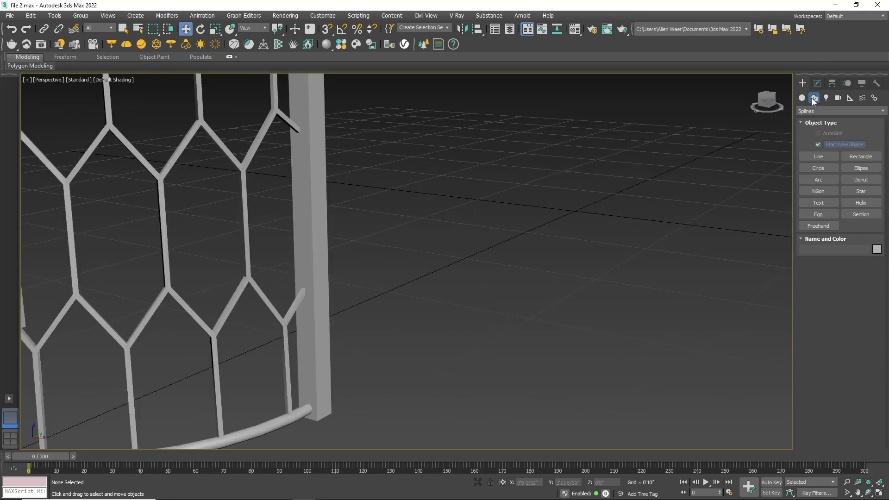
Draw a circle with viewport rendering disabled and radius 0'0 9/32"
click(818, 167)
drag(517, 340, 544, 342)
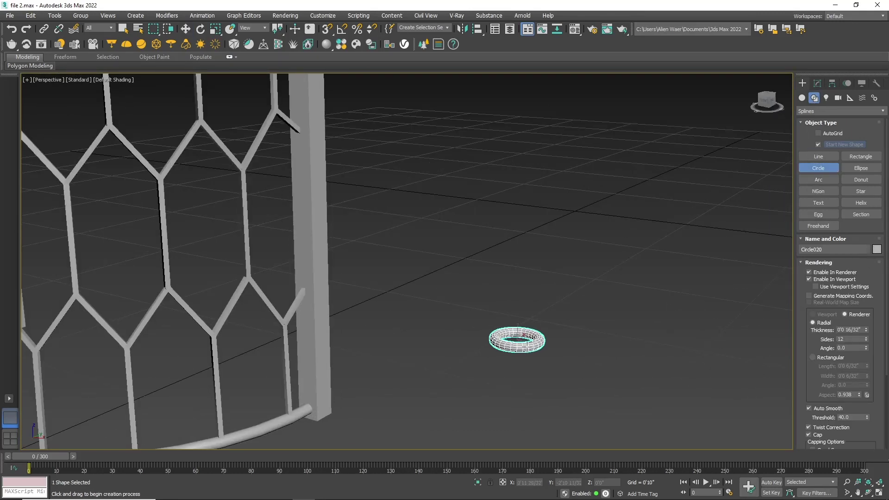
drag(767, 102, 548, 350)
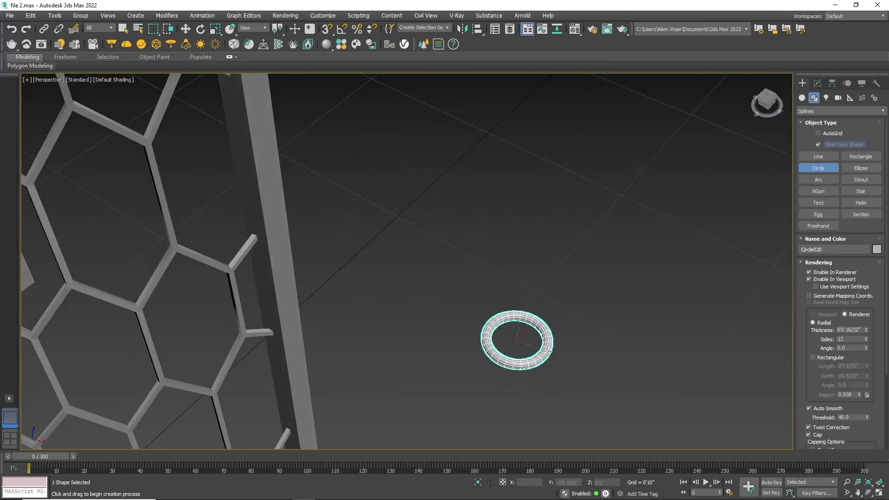
scroll(547, 350, up, 3)
click(809, 279)
scroll(829, 324, down, 2)
scroll(829, 385, down, 3)
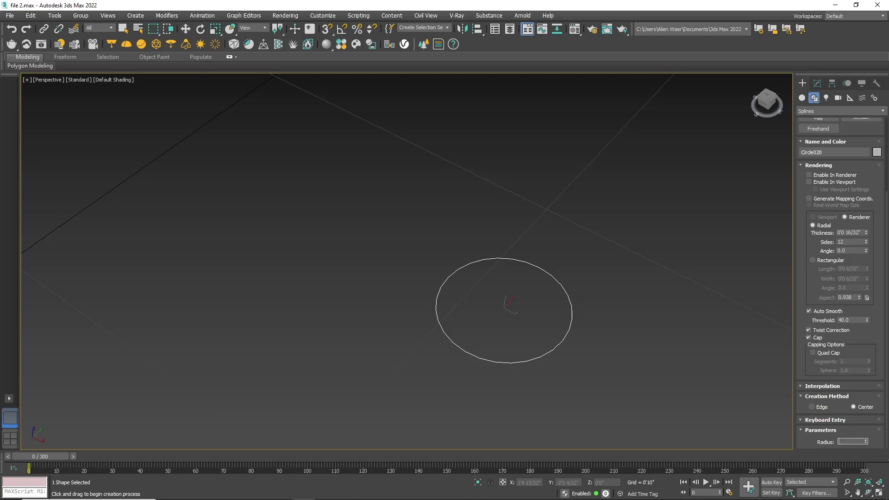
text(3)
key(Return)
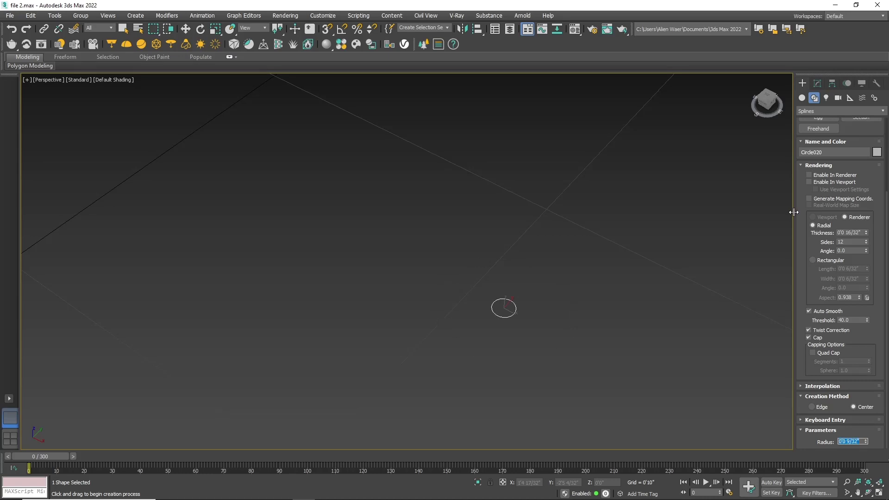
scroll(517, 324, up, 3)
Add an Extrude modifier to the circle with Amount 0.1
click(817, 84)
click(817, 107)
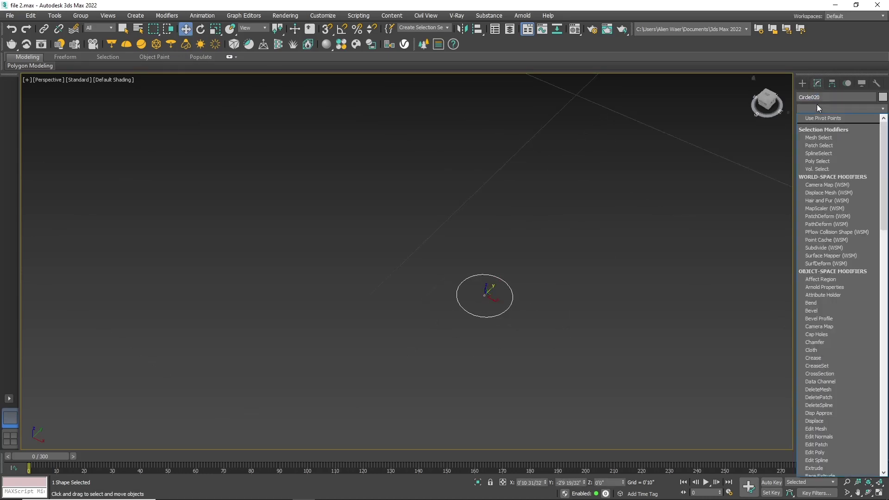
text(extrude)
key(Return)
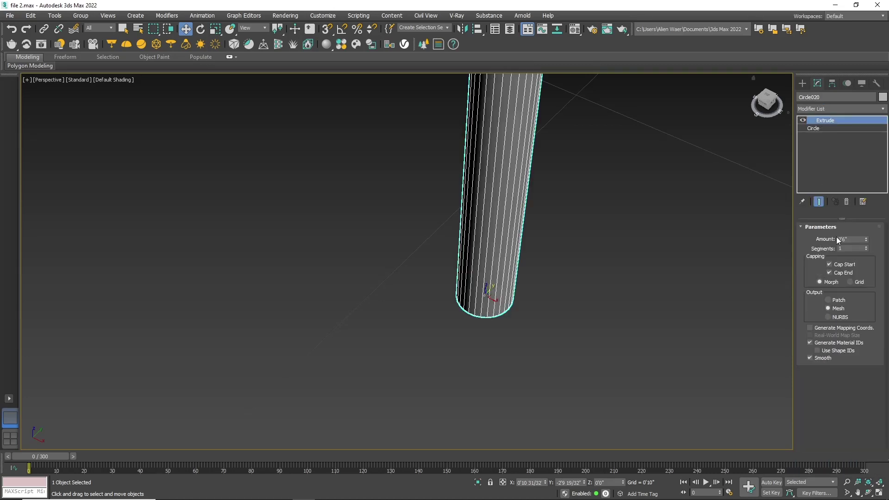
text(0.1)
key(Return)
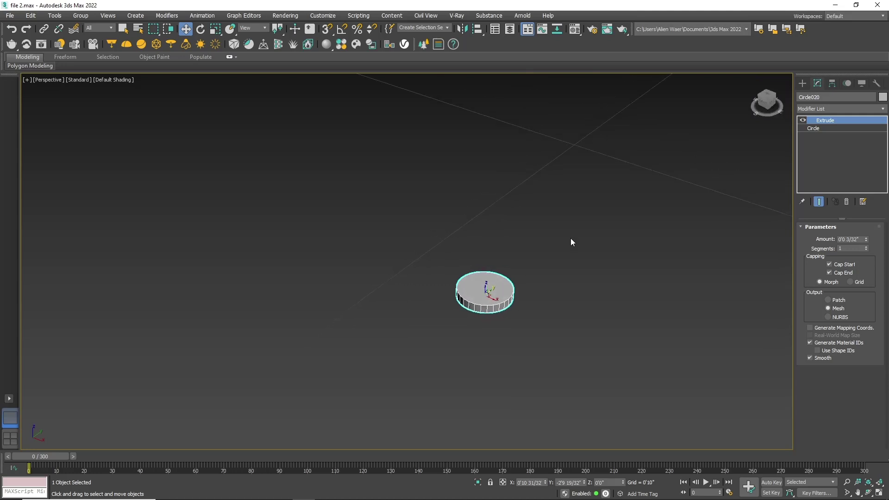
Convert the disc to Editable Poly and inset its top face
scroll(510, 296, up, 3)
right_click(526, 292)
click(637, 393)
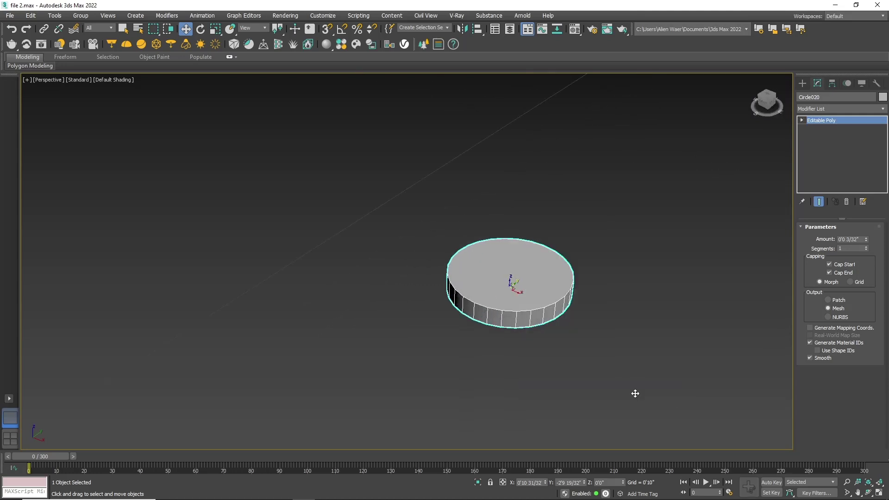
click(850, 238)
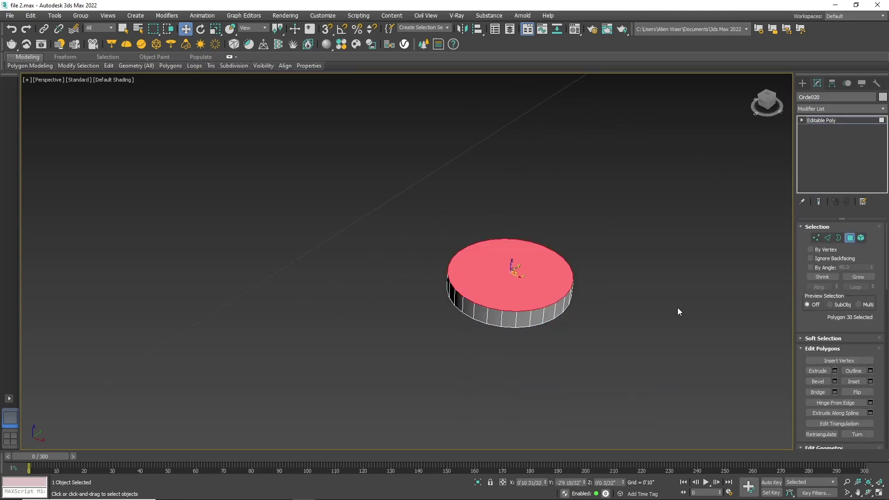
click(871, 383)
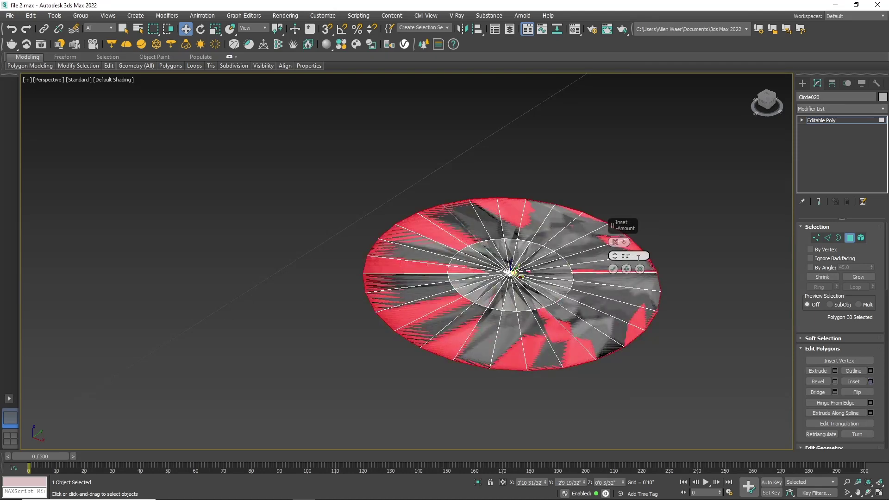
text(0 3/32)
key(Return)
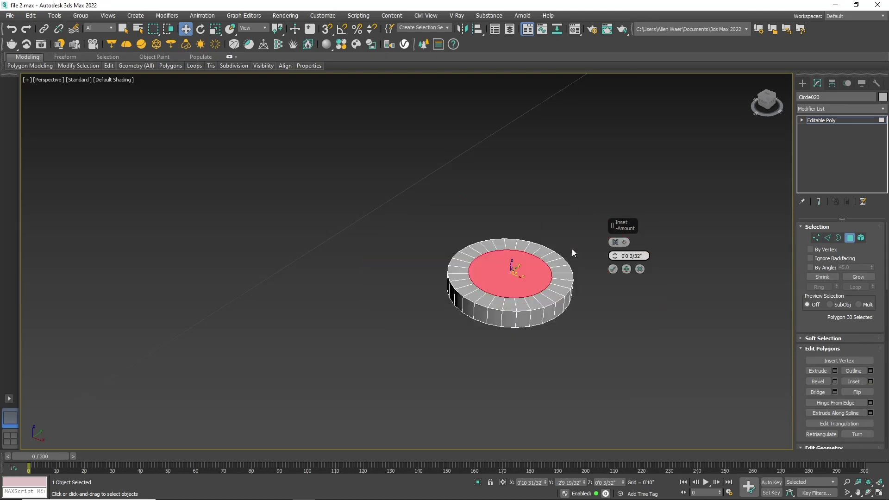
click(612, 269)
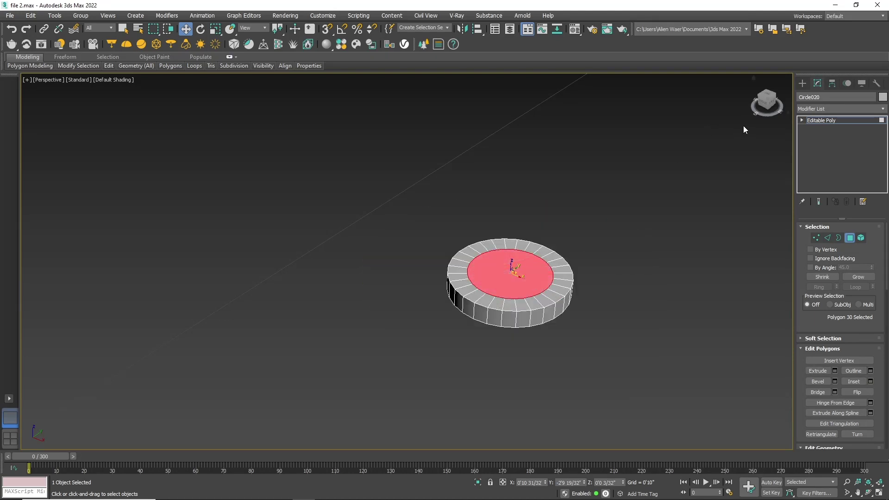
Shrink the inset face and extrude it up 0.2 into a raised hub
key(r)
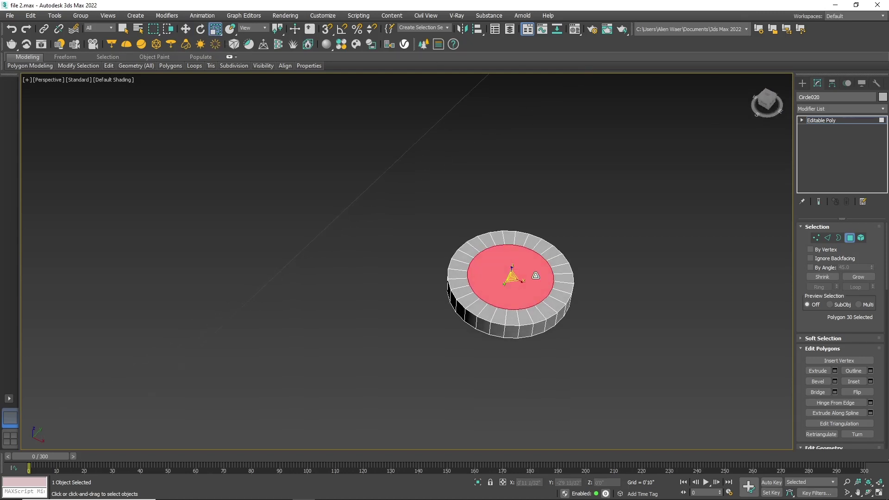
scroll(493, 276, up, 3)
drag(494, 276, 492, 301)
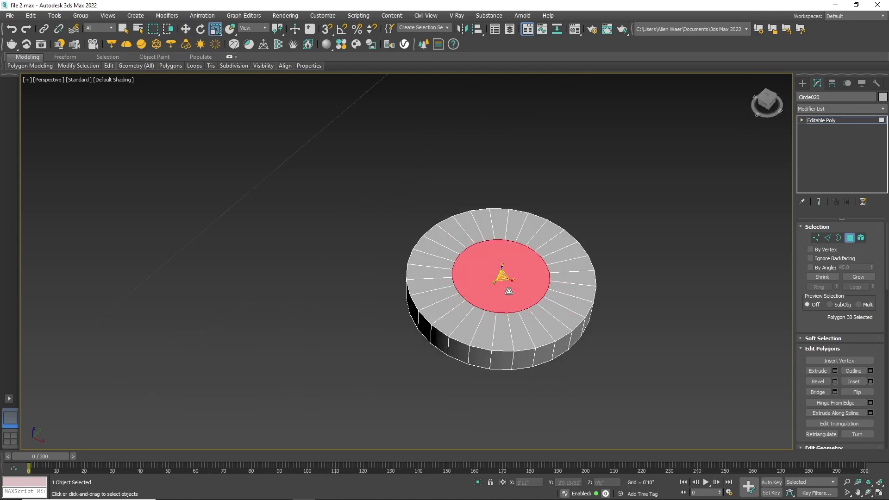
click(185, 29)
click(835, 370)
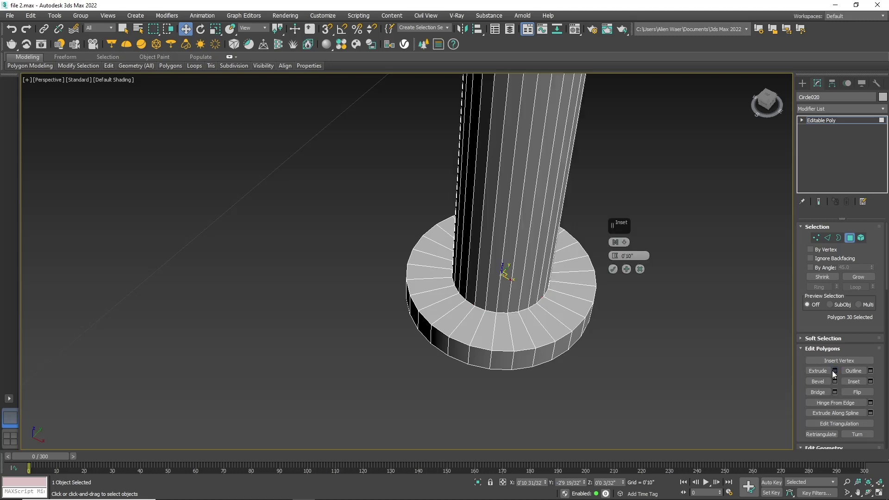
text(0.2)
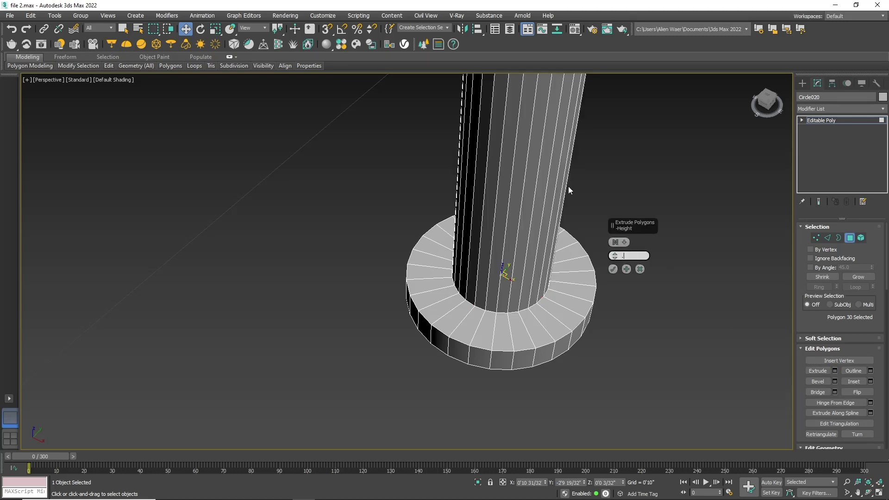
key(Return)
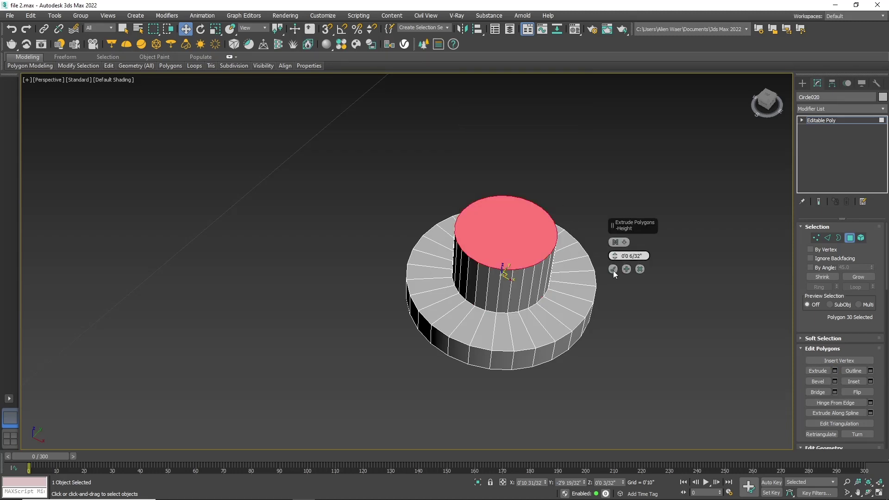
click(612, 269)
click(827, 238)
Chamfer Circle020's outer top rim edge loop with 3 segments to round it
alt+middle_drag(533, 301, 545, 311)
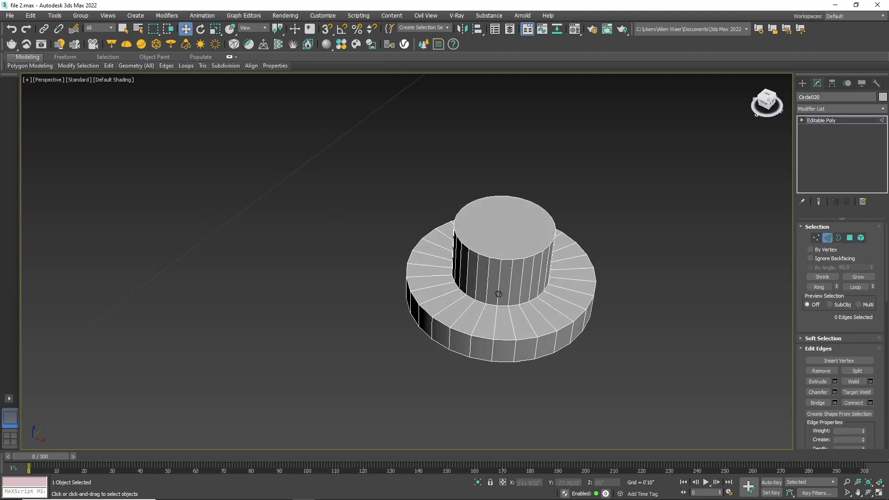
scroll(544, 324, up, 5)
double_click(544, 333)
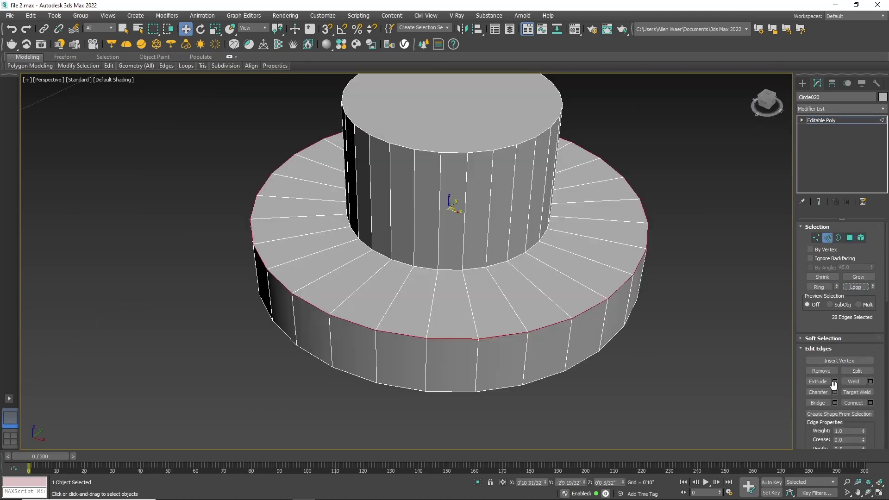
shift+click(818, 393)
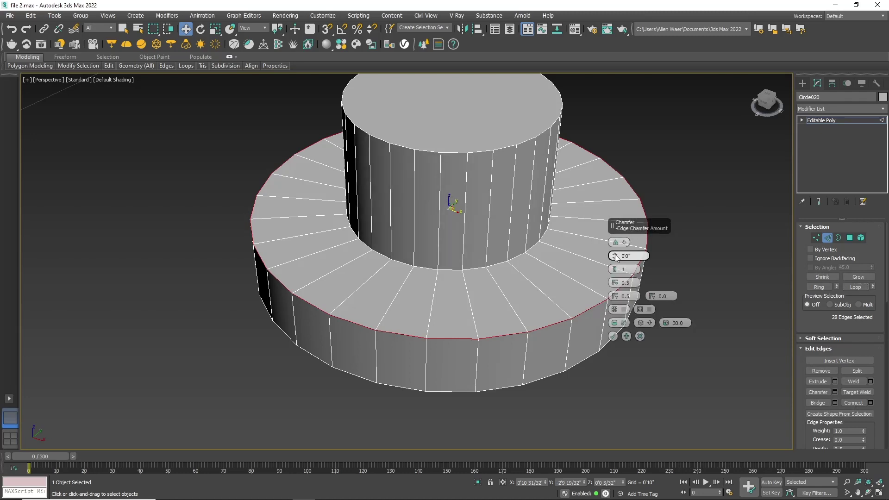
drag(614, 256, 615, 250)
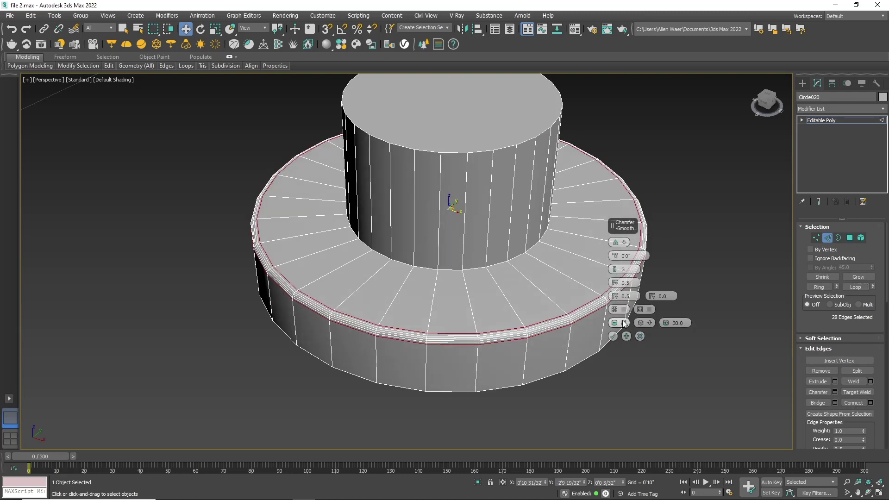
click(613, 337)
click(802, 83)
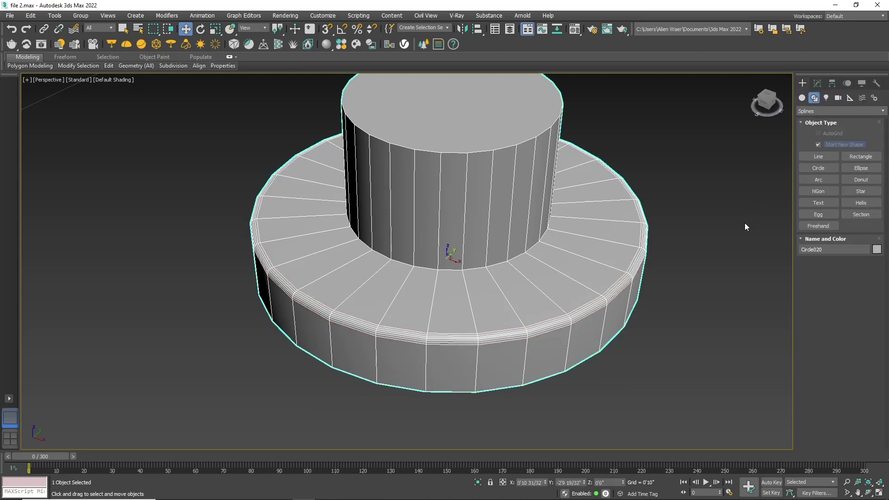
scroll(609, 291, down, 5)
scroll(548, 303, down, 5)
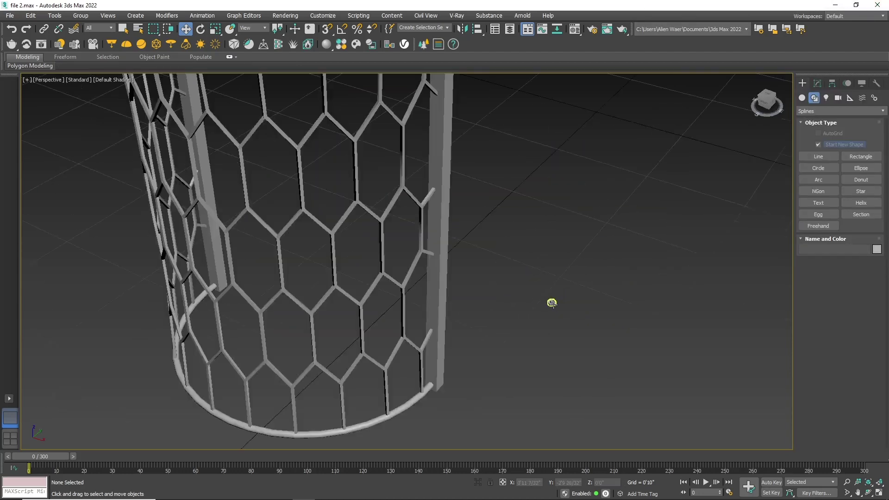
In Top view, move the small disc to the left end of the pipe arc
key(t)
scroll(579, 357, up, 5)
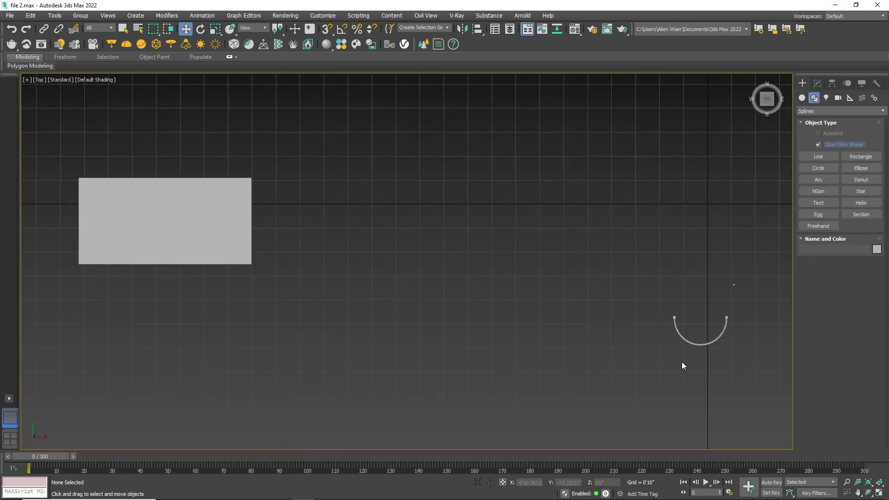
scroll(753, 308, up, 3)
scroll(718, 222, up, 3)
click(637, 170)
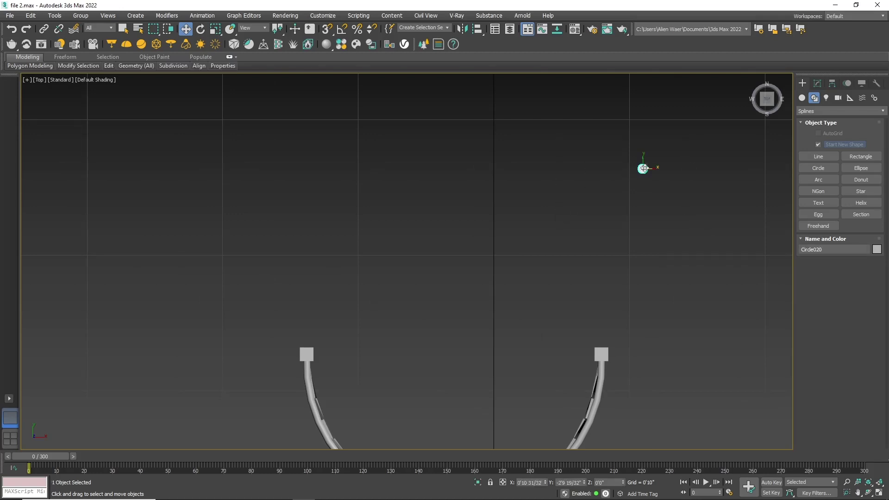
drag(644, 168, 506, 330)
scroll(452, 393, up, 2)
mouse_move(539, 166)
mouse_down()
mouse_move(292, 168)
mouse_move(334, 169)
mouse_move(265, 187)
mouse_up()
scroll(292, 168, up, 4)
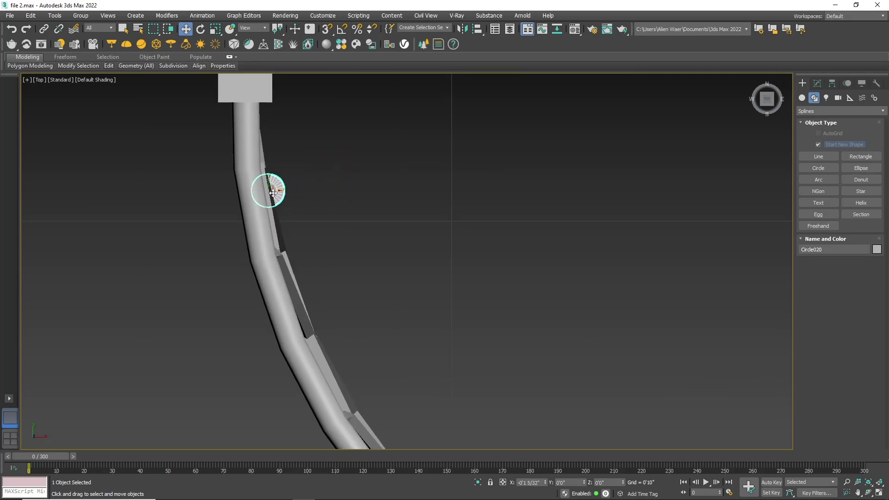
Switch the Top view to wireframe and slide the disc along the pipe's left end
click(108, 80)
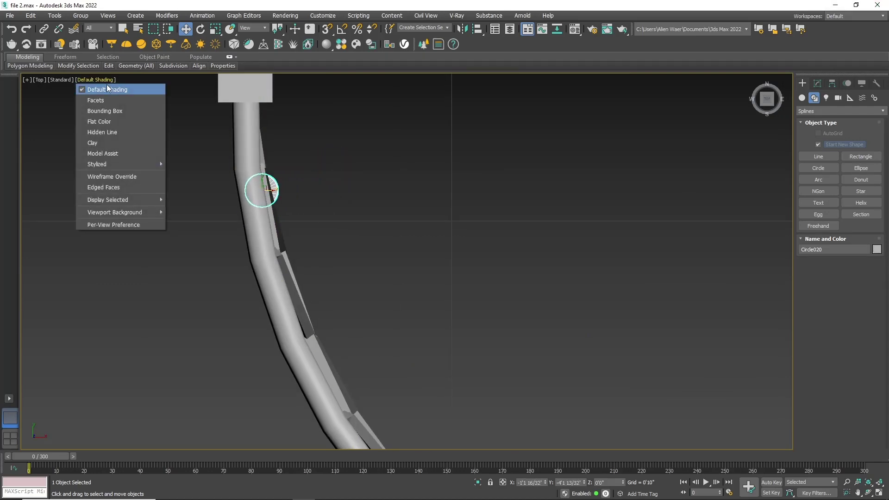
click(110, 177)
scroll(242, 183, up, 4)
drag(304, 205, 258, 206)
scroll(136, 222, down, 4)
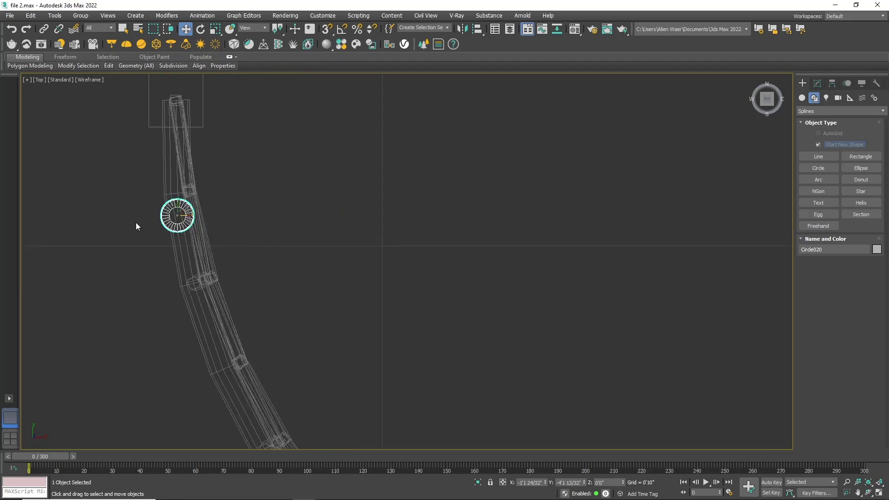
scroll(135, 222, down, 2)
scroll(138, 222, down, 3)
scroll(145, 221, up, 4)
mouse_move(145, 221)
mouse_down()
mouse_move(164, 256)
mouse_move(554, 248)
mouse_up()
scroll(153, 244, up, 2)
scroll(153, 252, down, 5)
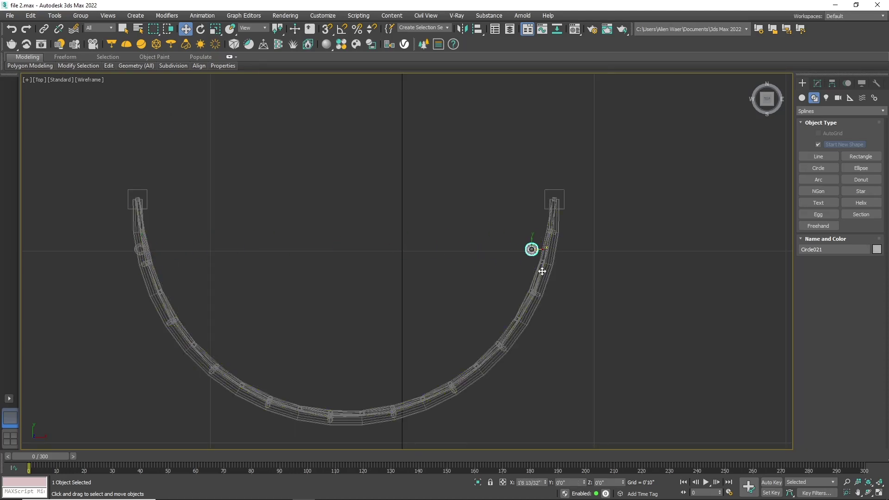
Confirm the copy and move Circle021 onto the pipe's right arm
click(446, 293)
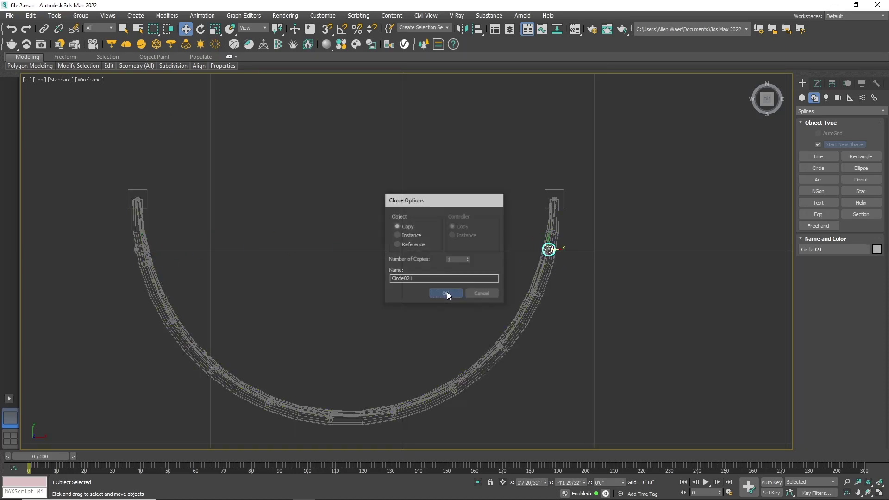
scroll(562, 233, up, 4)
scroll(560, 232, up, 4)
drag(464, 241, 490, 246)
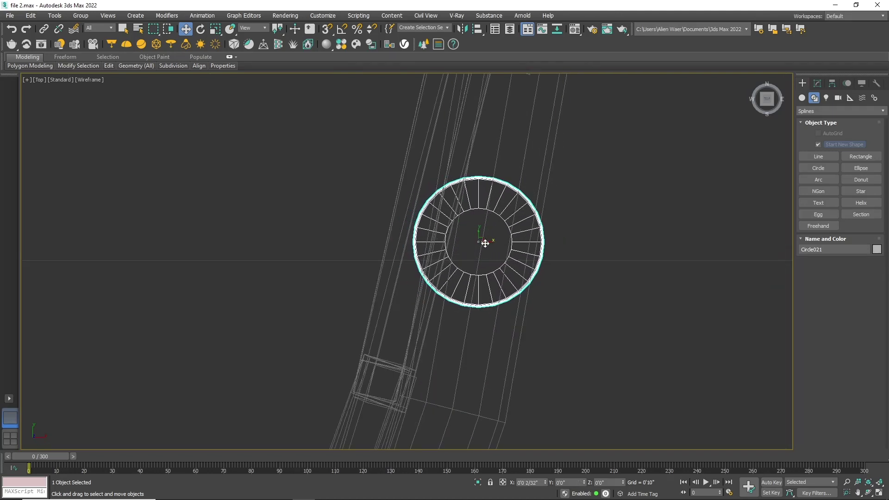
scroll(491, 240, down, 5)
scroll(526, 231, down, 3)
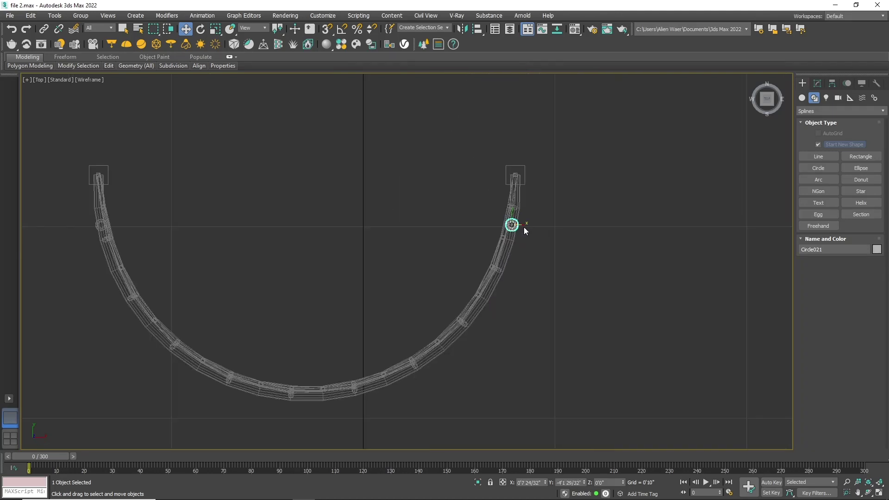
Clone another disc, Circle022, and place it at the bottom of the pipe arc
shift+drag(526, 230, 328, 222)
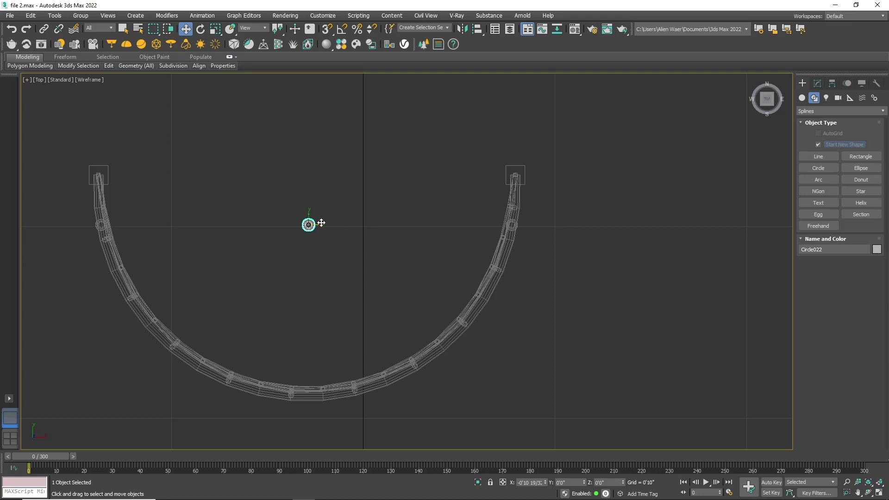
click(445, 294)
drag(312, 214, 312, 367)
scroll(313, 369, up, 5)
scroll(319, 354, up, 5)
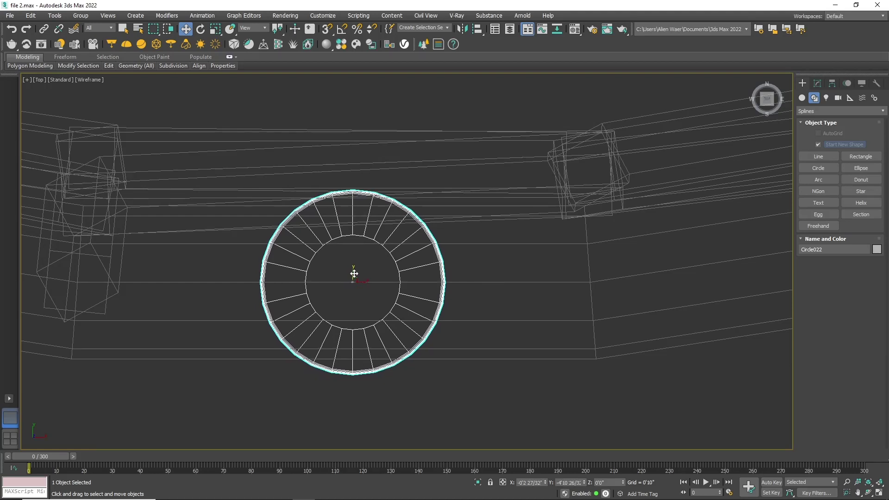
scroll(361, 311, down, 4)
scroll(361, 311, down, 3)
scroll(115, 90, down, 2)
Show the base shaded in the Perspective view with nothing selected
click(90, 80)
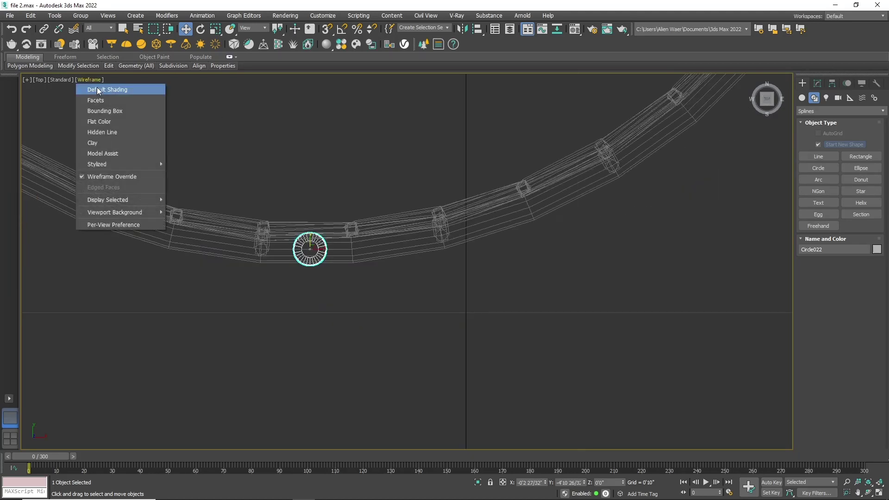
scroll(422, 282, down, 3)
key(p)
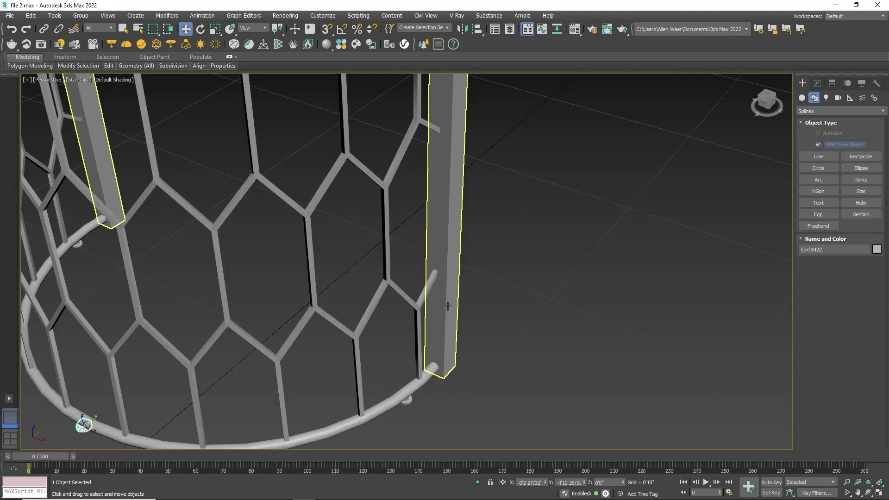
click(282, 370)
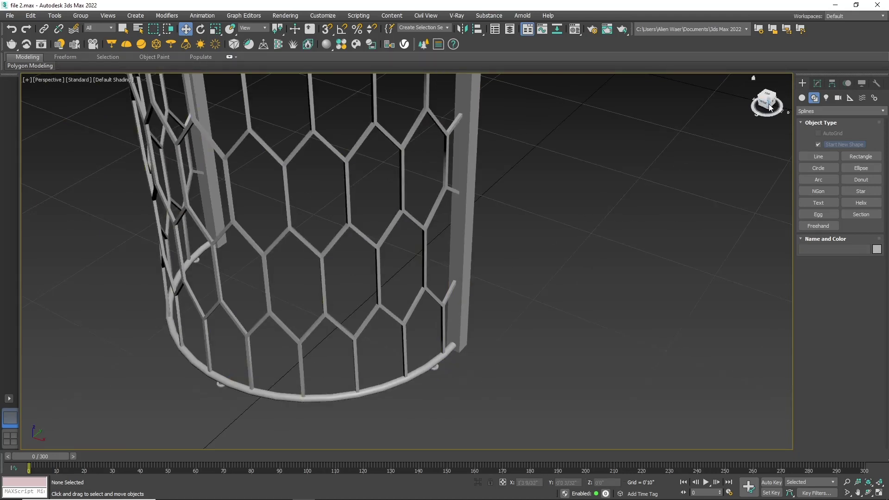
Zoom and orbit around the bottom ring pipe to inspect how the round feet sit
scroll(355, 259, up, 5)
scroll(425, 291, up, 5)
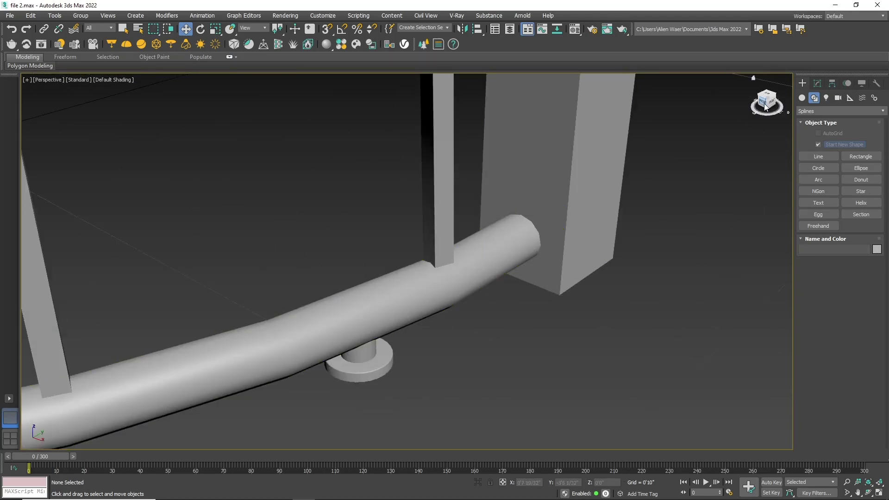
scroll(677, 141, down, 5)
scroll(650, 187, down, 3)
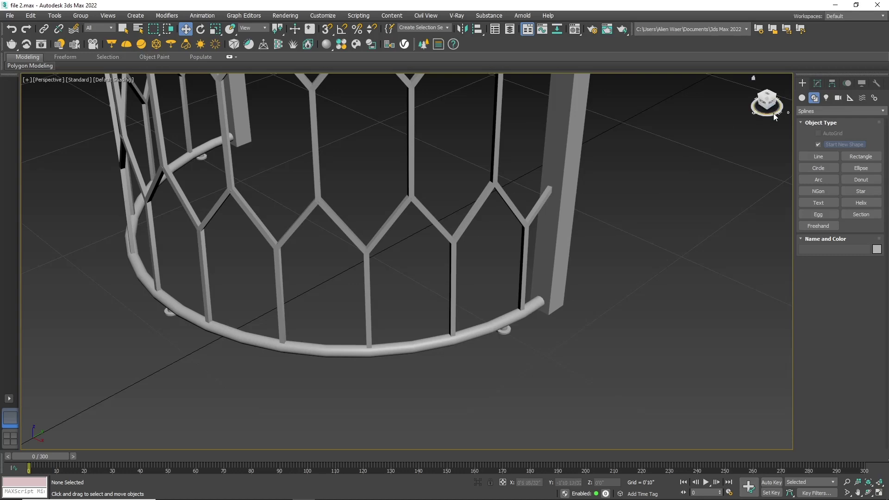
scroll(503, 221, up, 3)
scroll(248, 182, down, 5)
scroll(366, 215, up, 5)
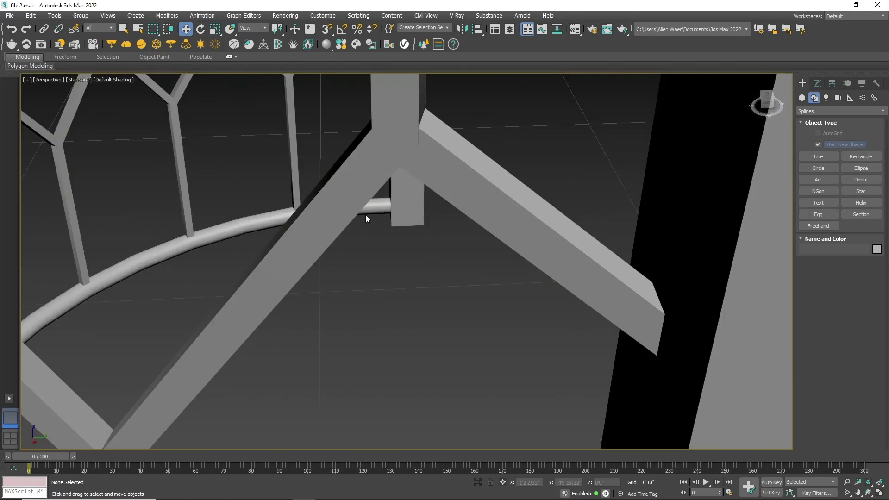
scroll(383, 243, down, 2)
scroll(383, 243, up, 3)
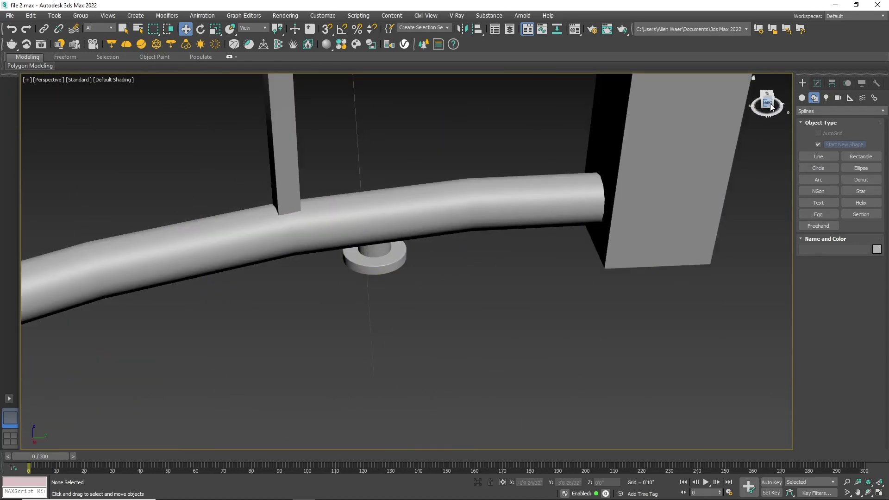
scroll(716, 152, up, 3)
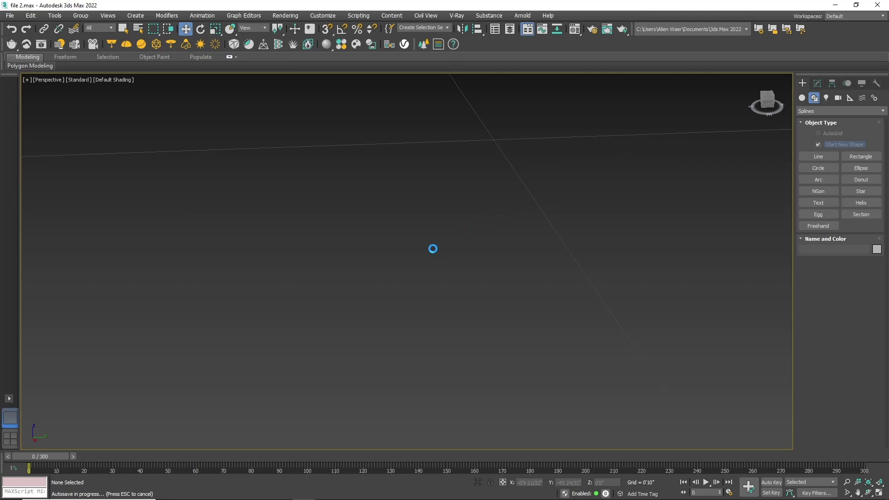
scroll(426, 278, down, 4)
scroll(424, 288, down, 2)
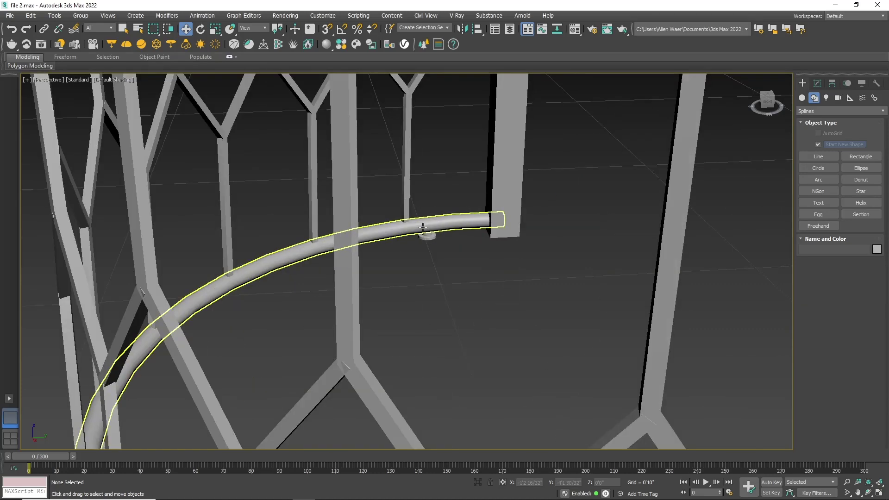
scroll(537, 279, up, 2)
drag(765, 110, 396, 292)
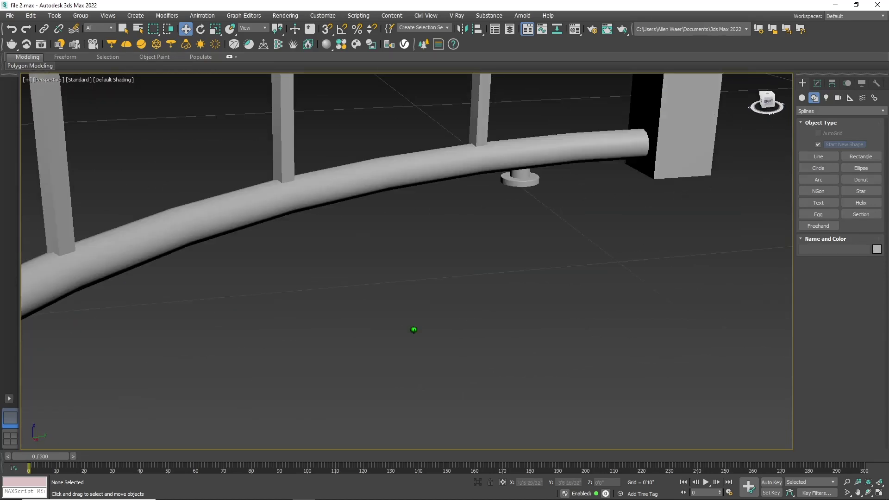
Fit the hexagonal frame and ring in the Top view, with the selection cleared
key(z)
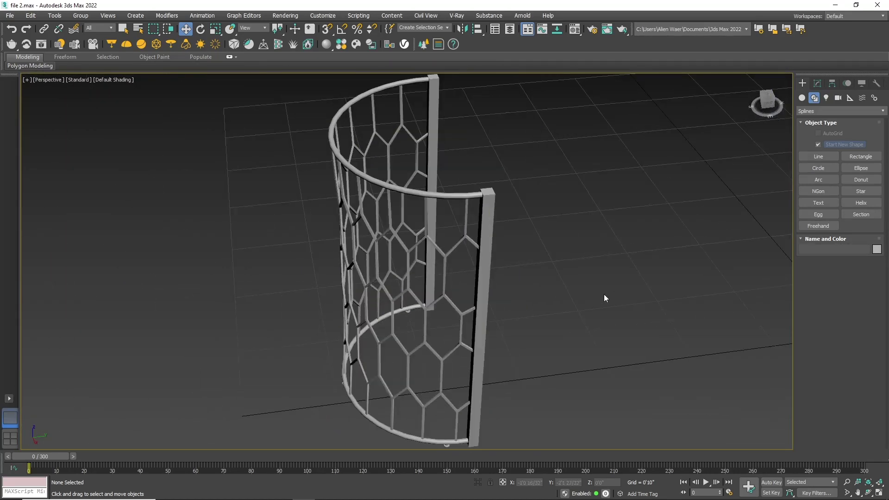
key(t)
key(z)
drag(504, 137, 245, 305)
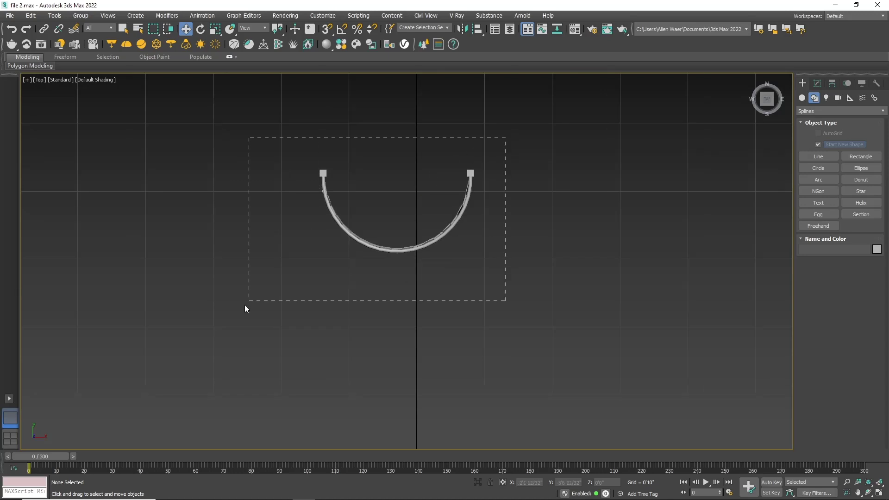
click(414, 187)
Convert Shape025 to Editable Poly and lower its top vertices to make the block shallower
scroll(414, 187, up, 2)
drag(487, 179, 488, 178)
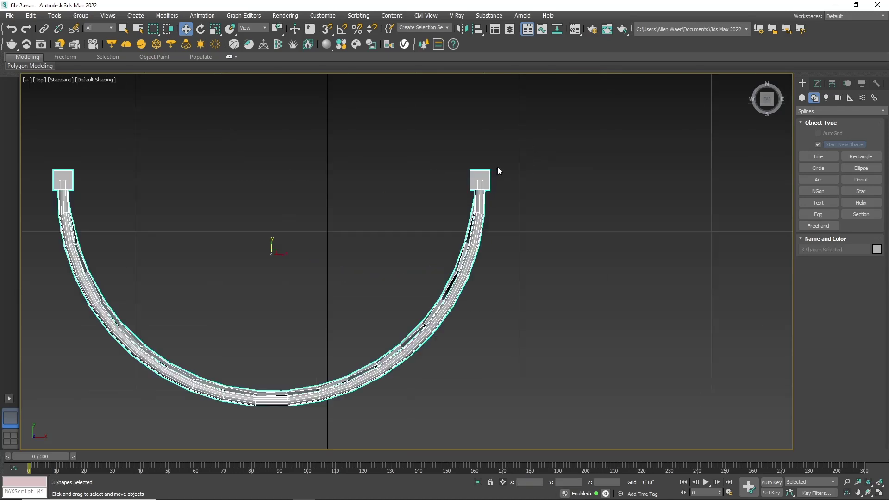
scroll(495, 170, up, 5)
right_click(474, 175)
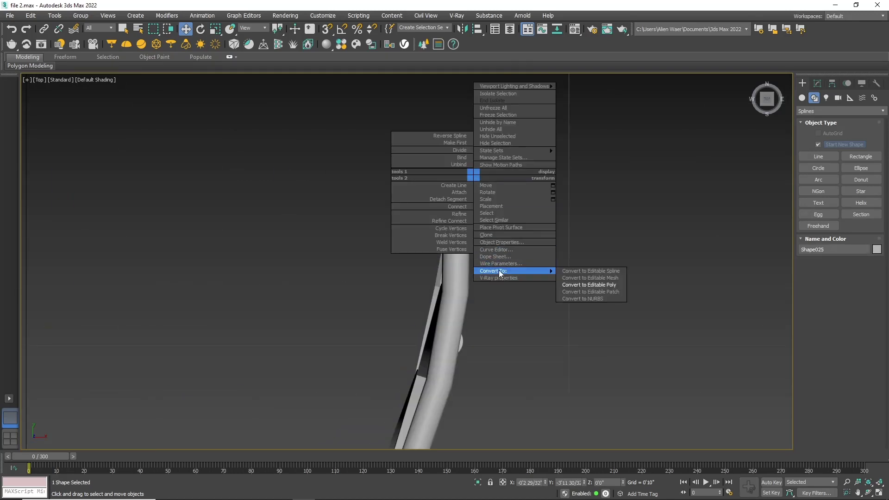
click(586, 285)
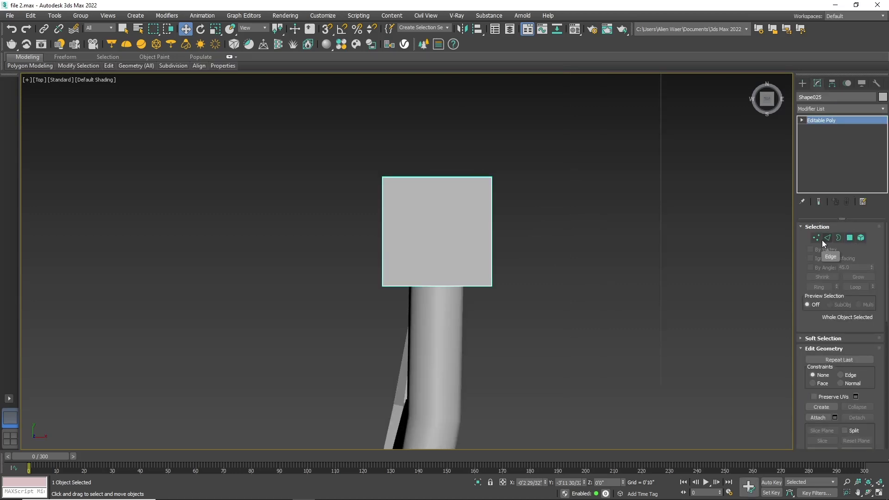
click(816, 237)
mouse_move(532, 153)
mouse_down()
mouse_move(423, 181)
mouse_move(440, 176)
mouse_move(441, 213)
mouse_up()
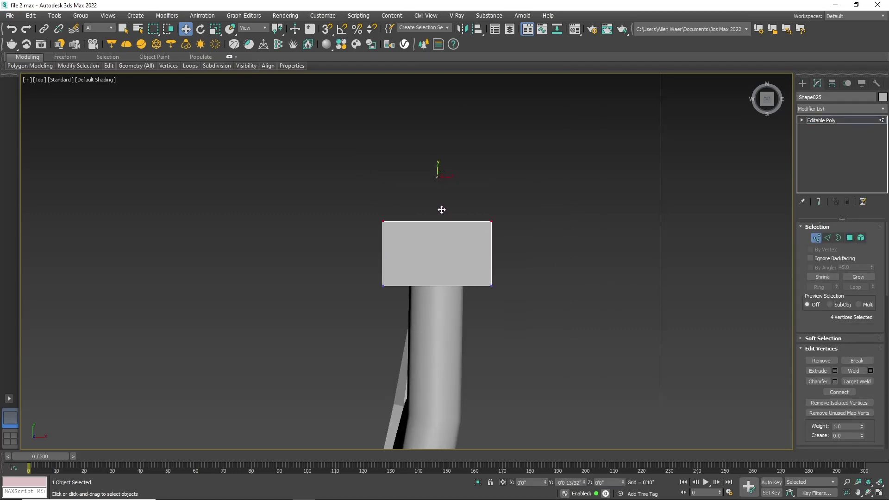
click(802, 83)
Group the U-shaped base pieces under the default name and copy the group to the right
scroll(604, 187, down, 5)
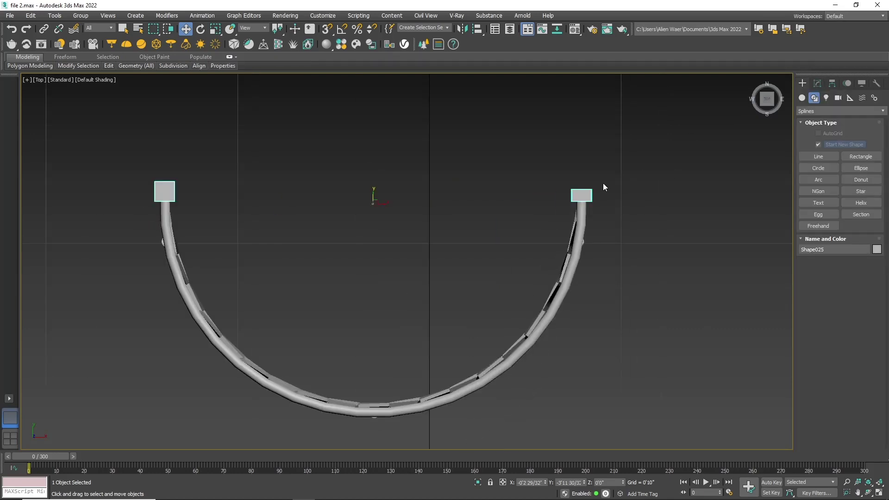
drag(117, 412, 123, 421)
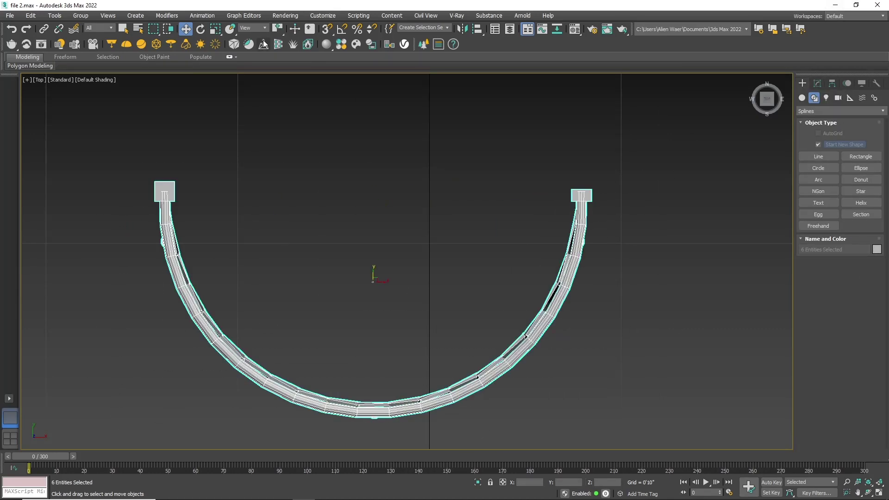
click(80, 15)
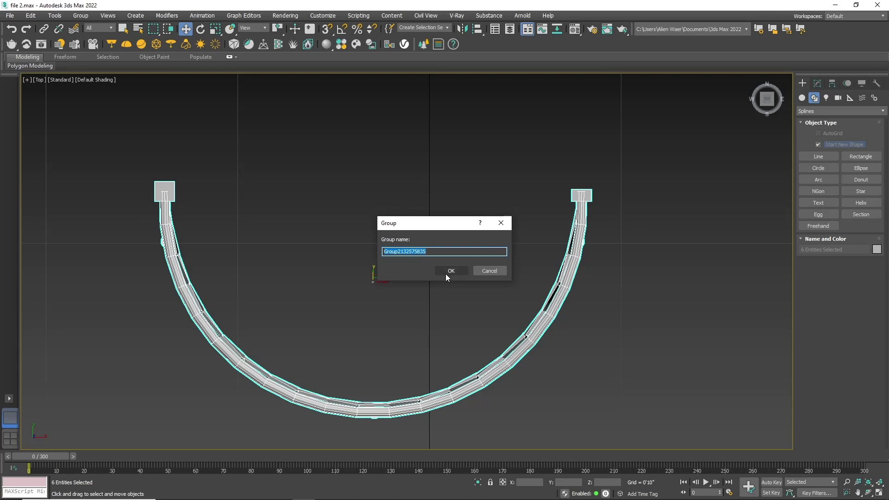
click(447, 274)
scroll(324, 238, down, 3)
shift+drag(349, 261, 585, 262)
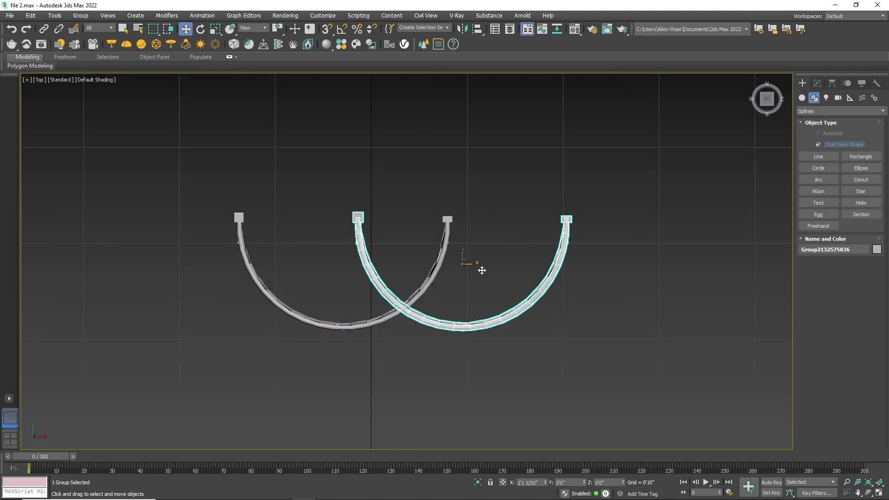
click(445, 294)
Mirror the copied arc group across the XY axis with No Clone
scroll(316, 286, down, 3)
scroll(586, 271, up, 2)
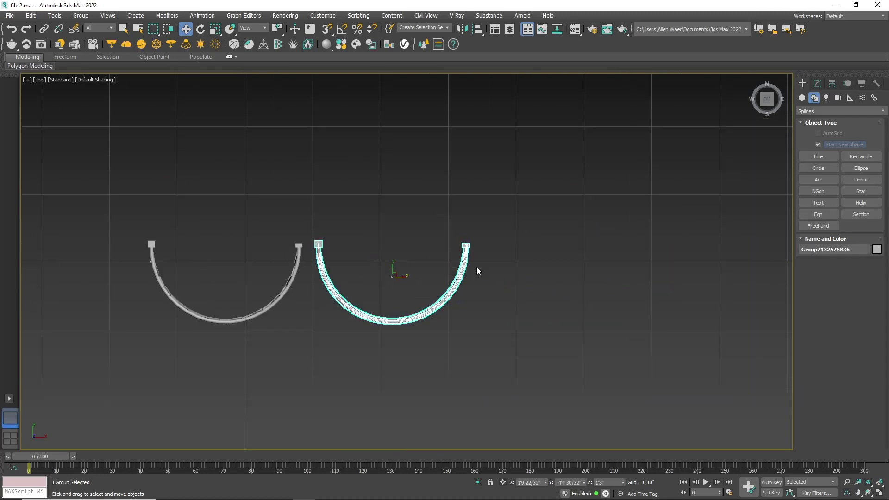
scroll(476, 268, up, 2)
click(462, 29)
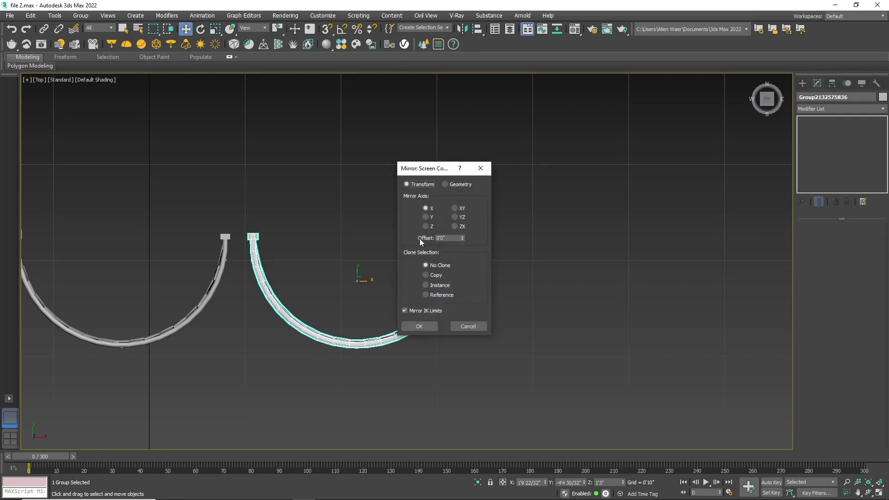
click(426, 217)
click(455, 209)
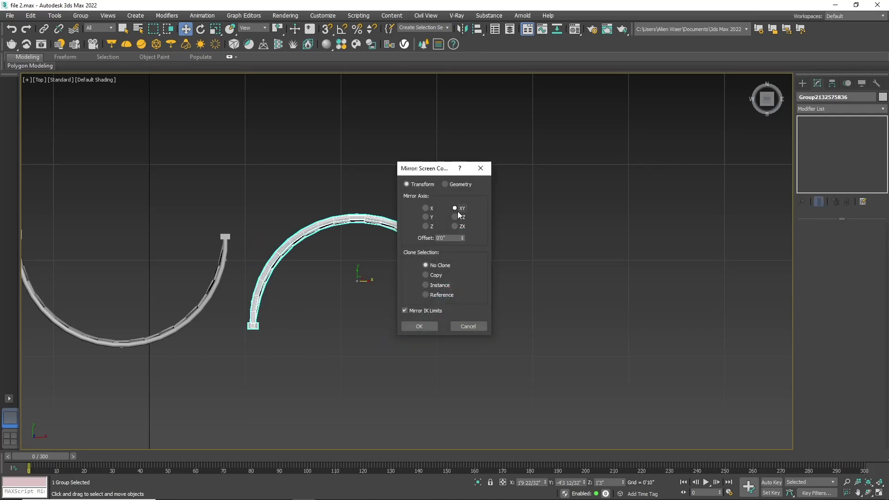
click(419, 326)
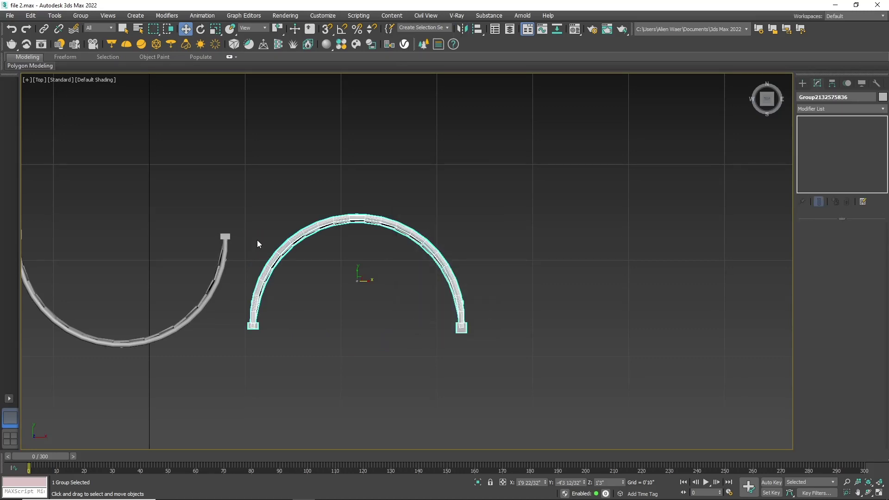
scroll(219, 285, up, 3)
Move the mirrored arc up and 3D-snap its end block onto the other arc's end block
mouse_move(416, 266)
mouse_down()
mouse_move(398, 130)
mouse_move(391, 144)
mouse_move(376, 145)
mouse_up()
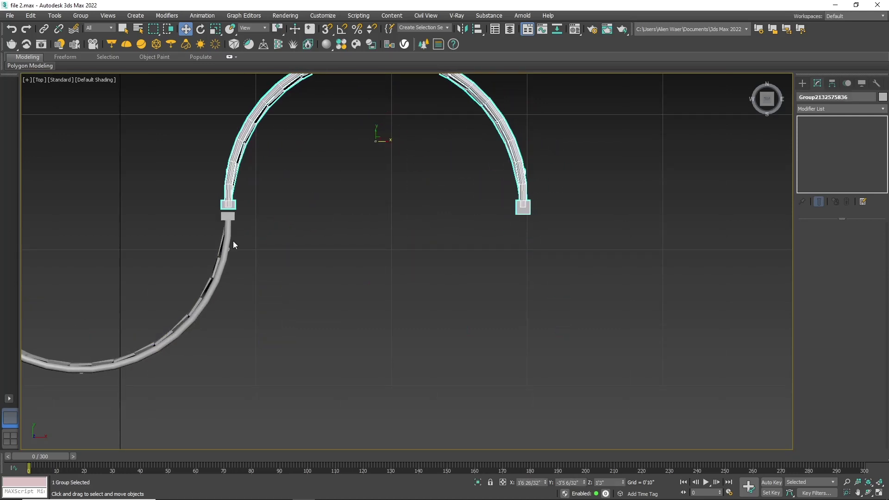
scroll(232, 244, up, 5)
click(324, 30)
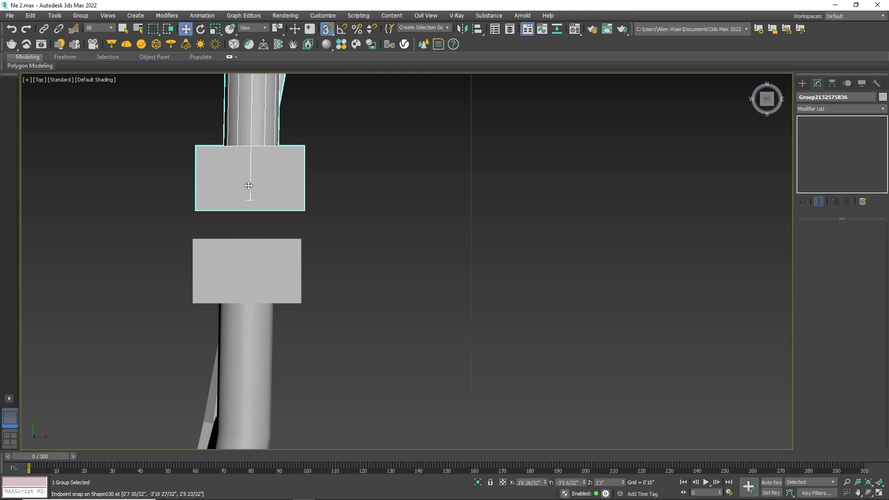
drag(249, 206, 247, 229)
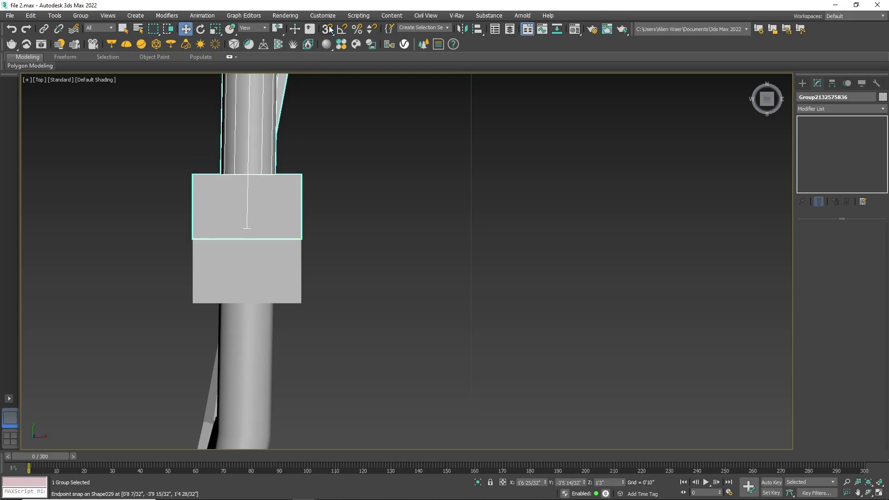
click(465, 243)
Orbit in Perspective to check the continuous S-shaped lattice
scroll(468, 246, down, 5)
scroll(445, 247, down, 4)
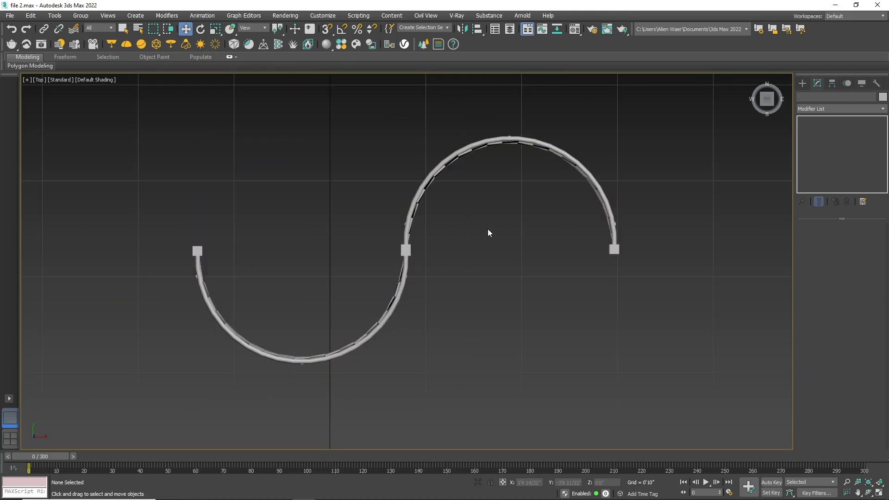
key(p)
scroll(480, 236, down, 3)
drag(767, 103, 722, 106)
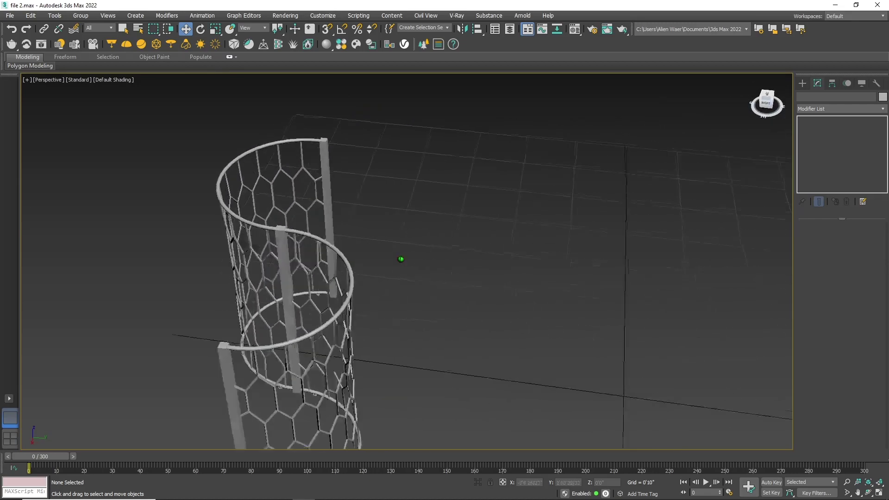
alt+middle_drag(401, 259, 444, 261)
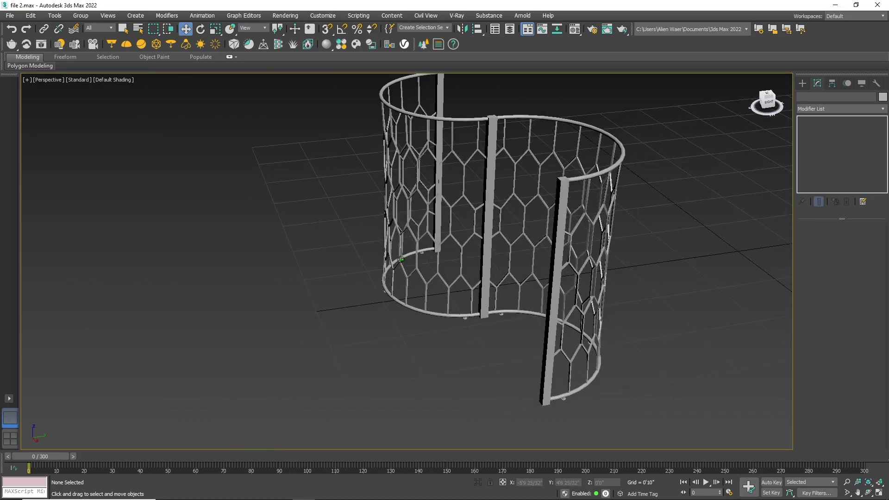
scroll(401, 259, down, 3)
scroll(401, 259, down, 5)
Lower the flat 3' by 6' box onto the grid and move it over the S-shaped base in Top view
alt+middle_drag(401, 235, 399, 262)
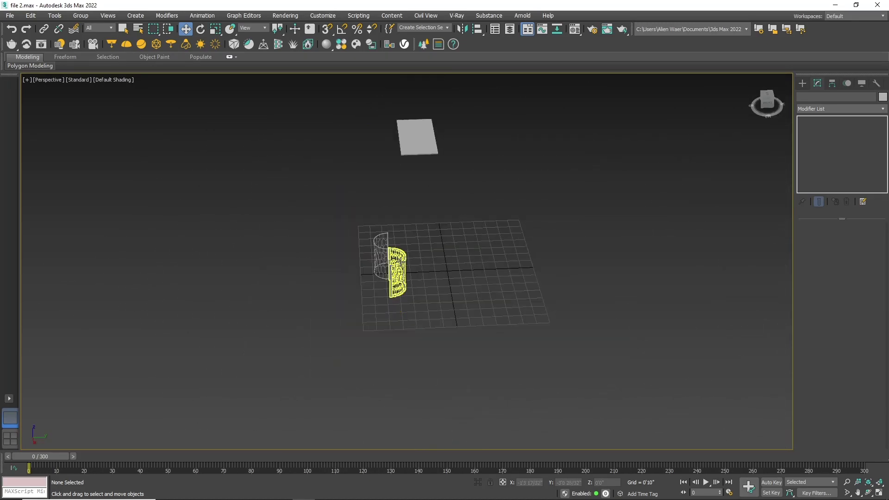
click(416, 137)
drag(417, 137, 412, 258)
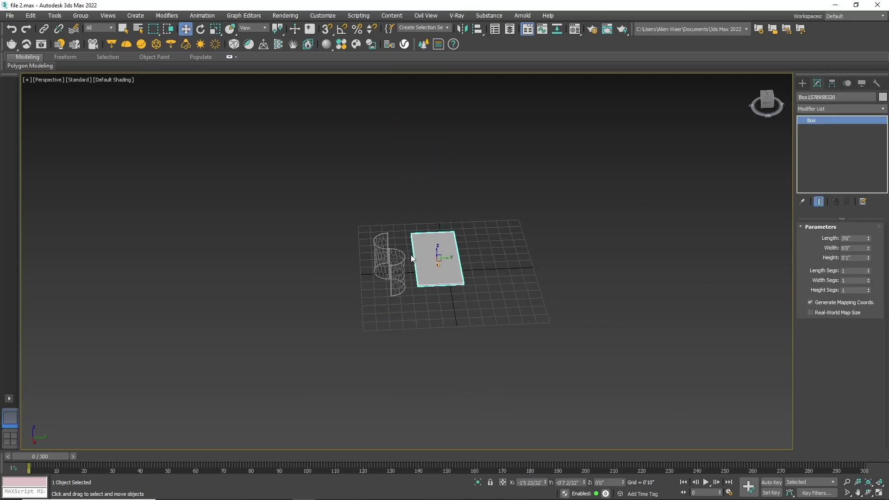
scroll(412, 259, up, 5)
key(t)
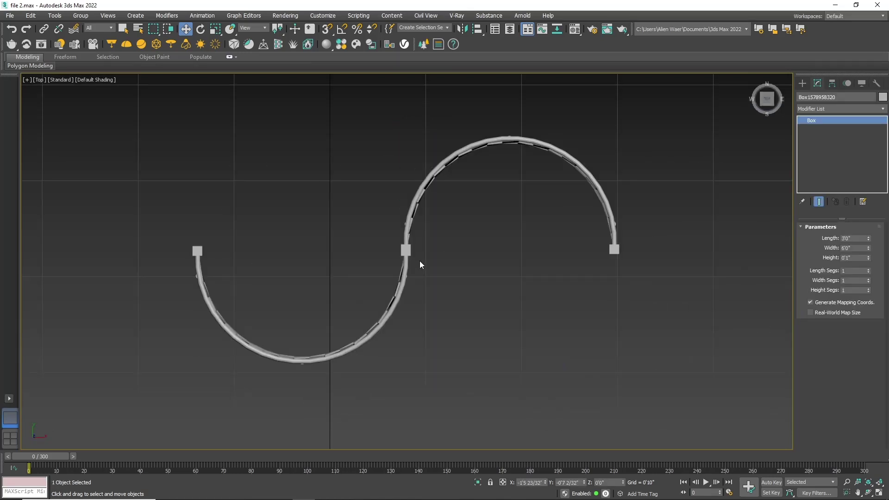
scroll(419, 260, down, 4)
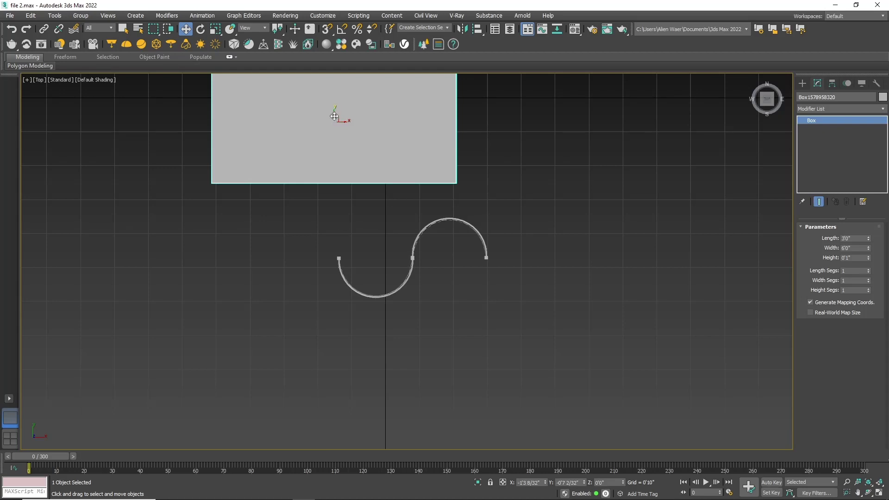
mouse_move(338, 114)
mouse_down()
mouse_move(393, 116)
mouse_move(391, 234)
mouse_move(398, 229)
mouse_move(415, 252)
mouse_move(406, 243)
mouse_up()
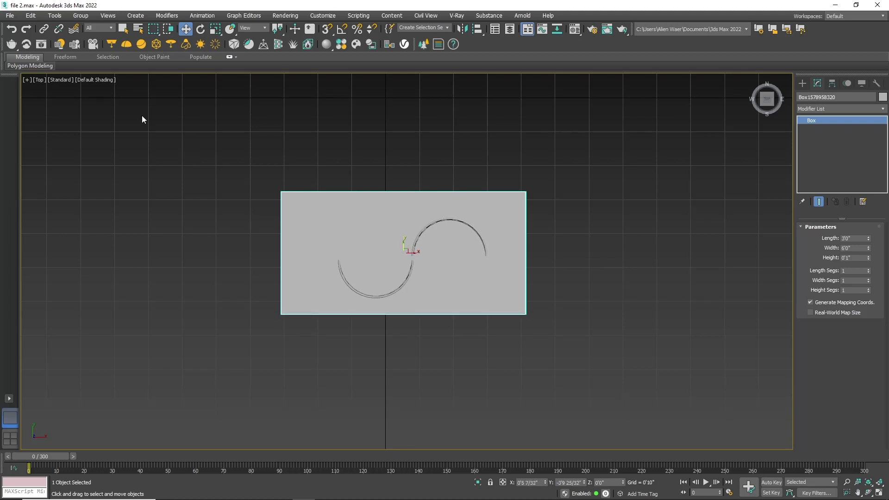
In wireframe, rotate and shift both arcs to centre them under the box
click(96, 80)
click(113, 177)
scroll(407, 257, up, 4)
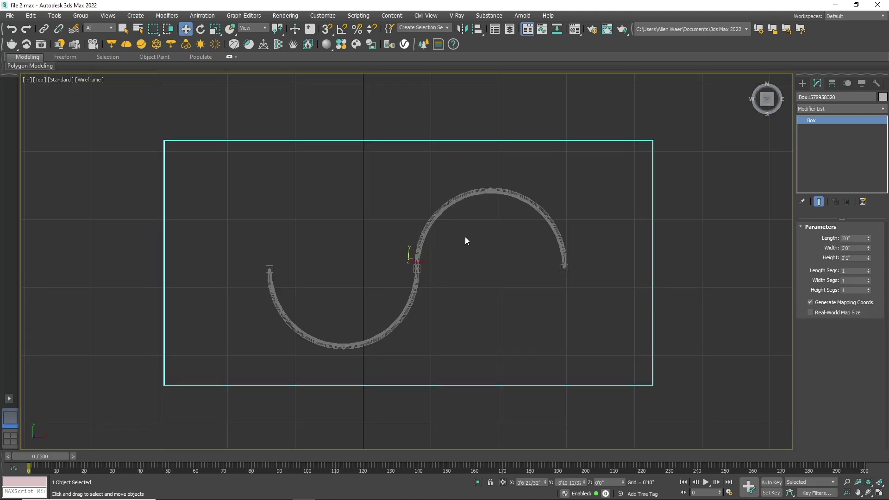
drag(466, 240, 264, 157)
click(201, 29)
drag(425, 259, 429, 268)
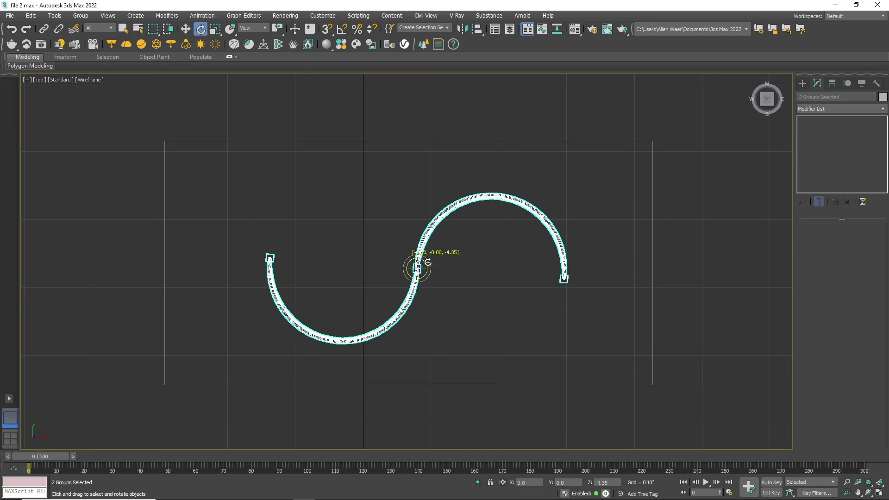
click(181, 28)
drag(420, 268, 417, 266)
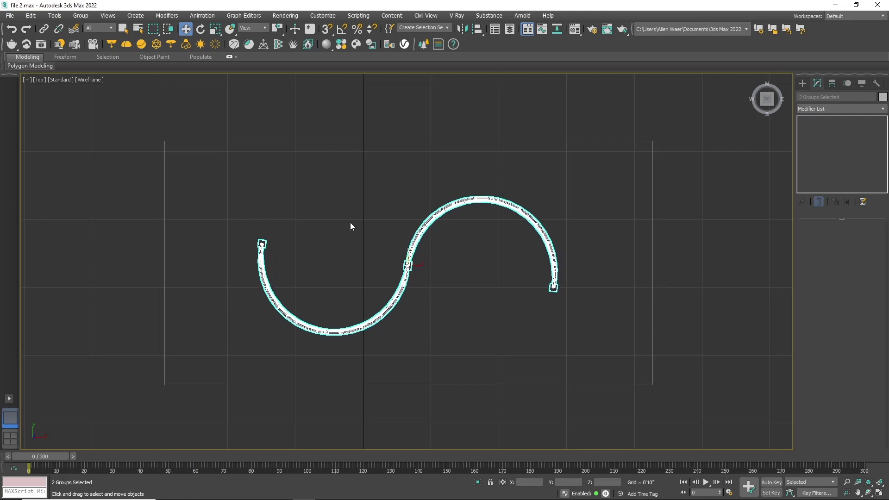
scroll(352, 225, down, 2)
Raise the box to Z 2'6" in shaded Perspective and orbit to check the tabletop
click(361, 164)
scroll(367, 218, up, 2)
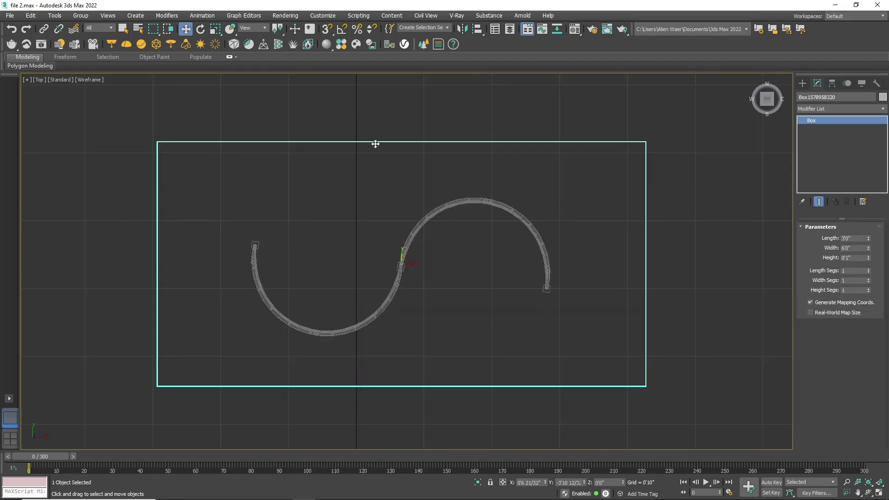
right_click(375, 144)
scroll(323, 217, down, 2)
click(89, 80)
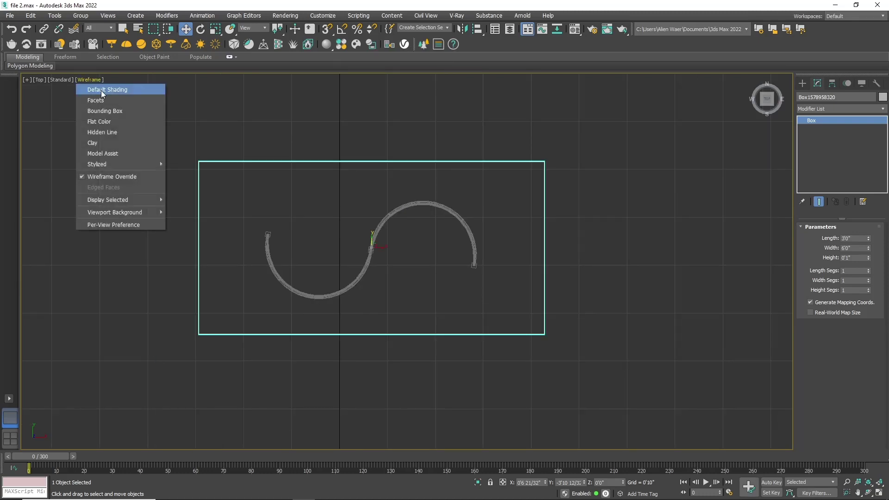
key(p)
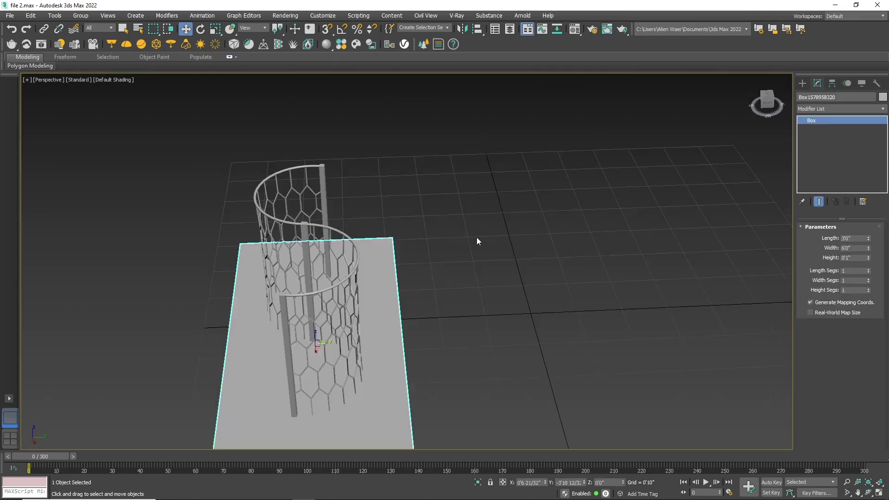
scroll(351, 357, down, 2)
scroll(350, 362, up, 2)
text(26)
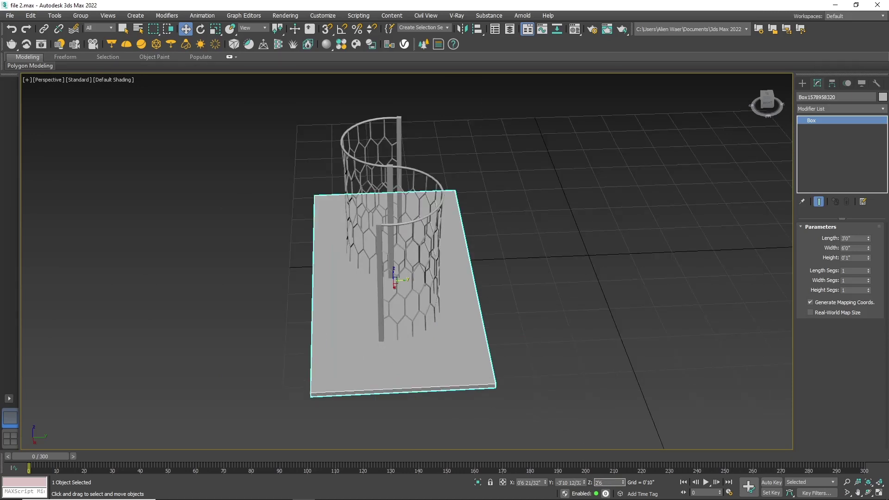
key(Return)
click(544, 388)
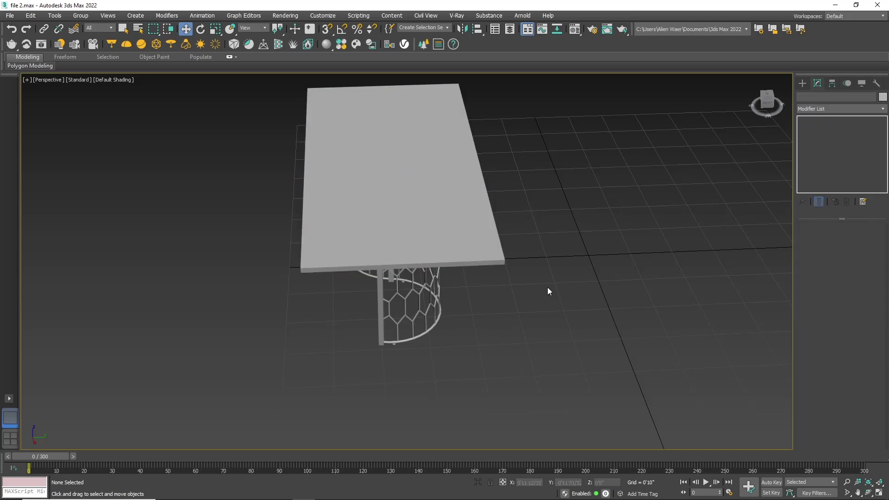
drag(763, 104, 769, 100)
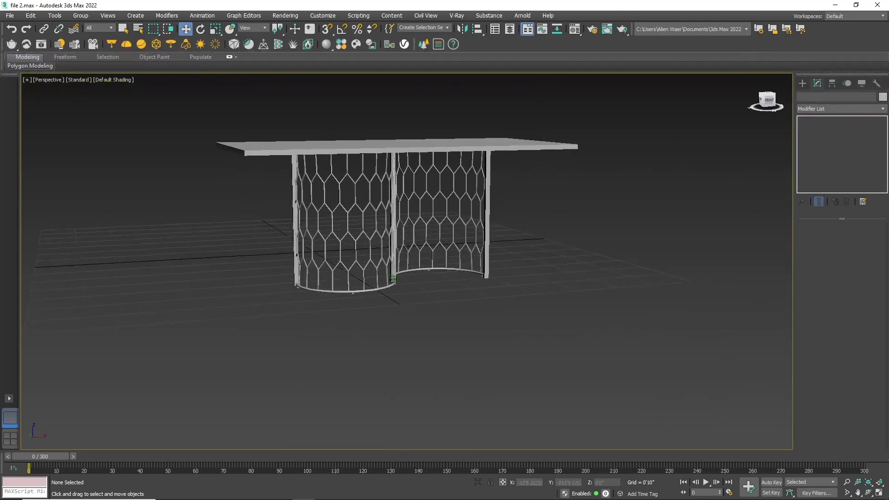
alt+middle_drag(394, 278, 392, 278)
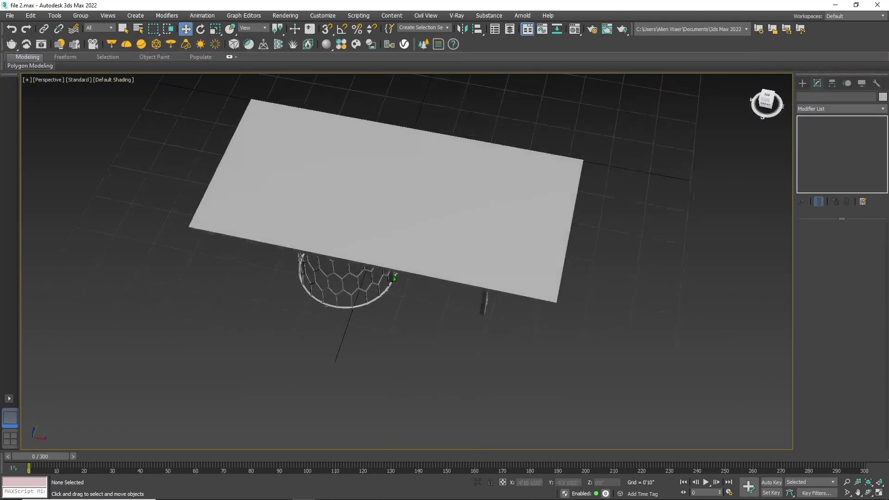
Convert the tabletop box to Editable Poly and connect a centre edge across the slab
key(t)
right_click(383, 256)
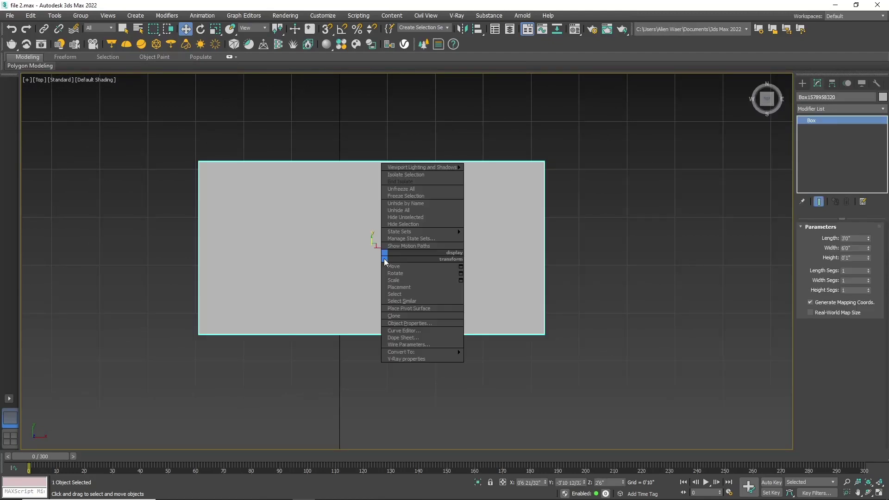
click(481, 359)
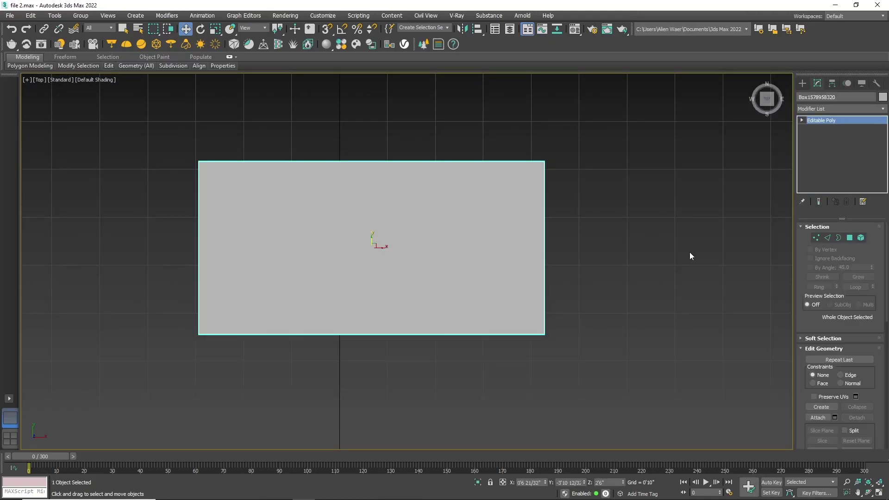
click(816, 238)
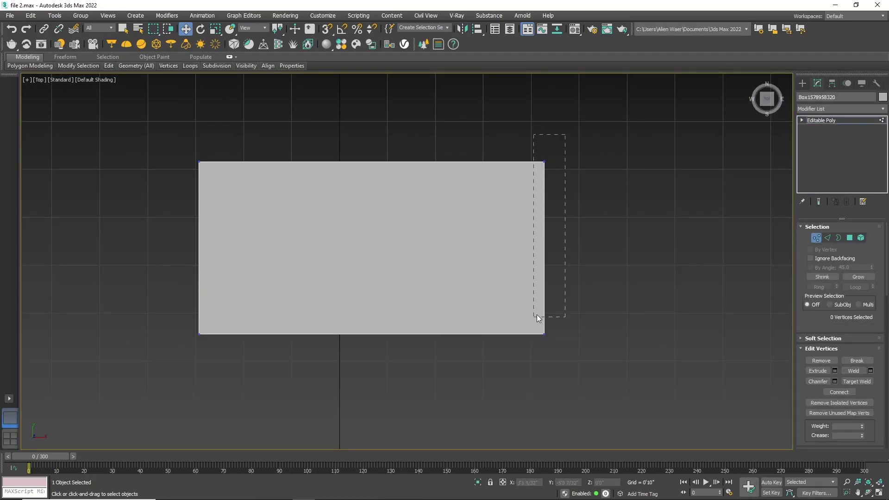
click(828, 238)
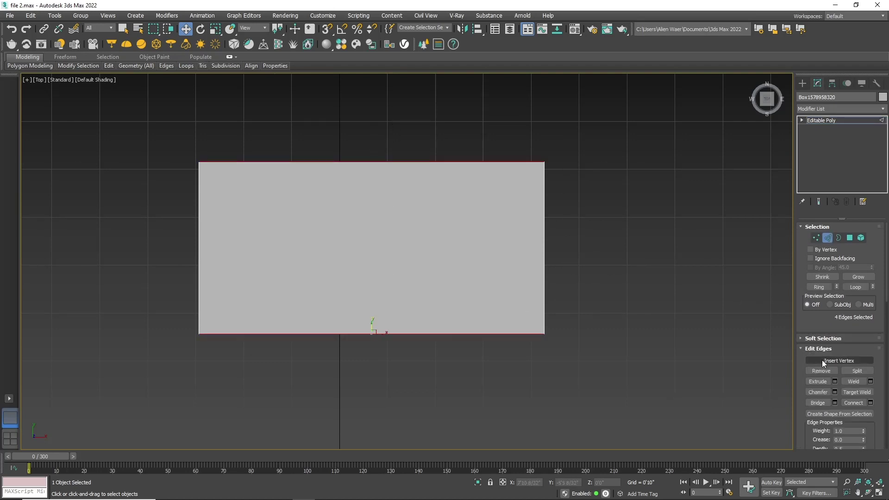
click(871, 402)
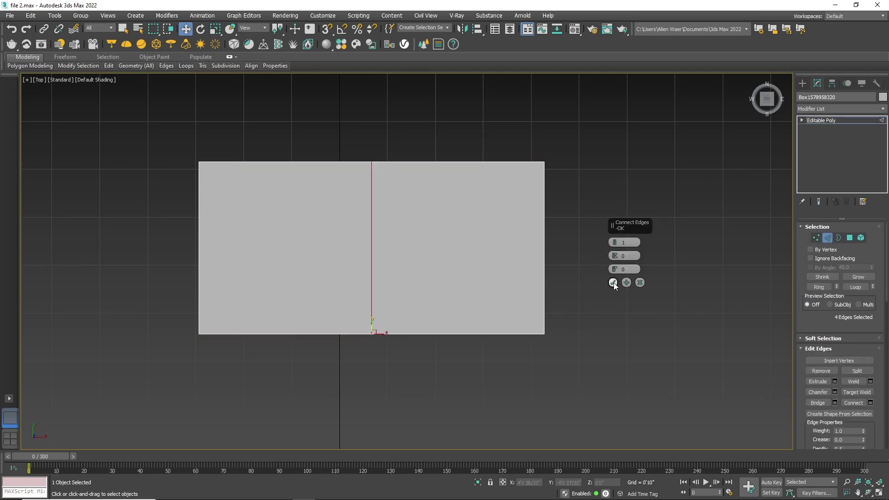
click(612, 283)
Scale the end corner vertices inward along Y to taper both slab ends
click(816, 237)
drag(599, 147, 559, 263)
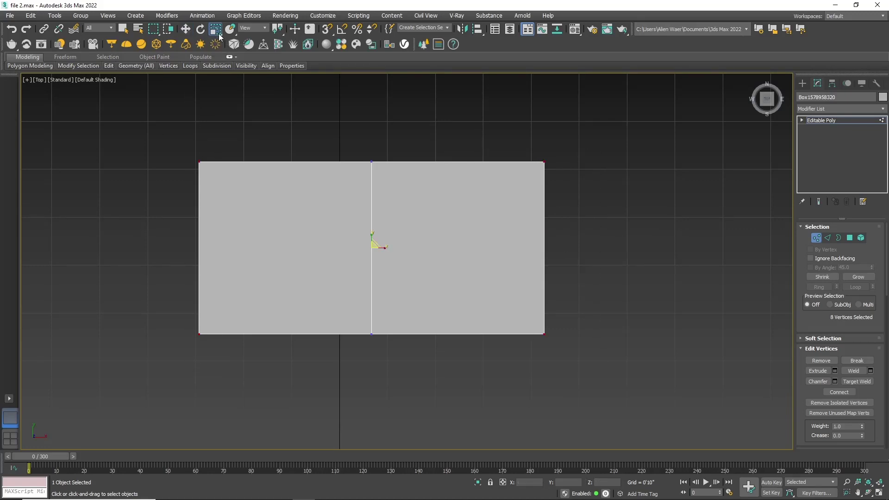
drag(369, 232, 374, 240)
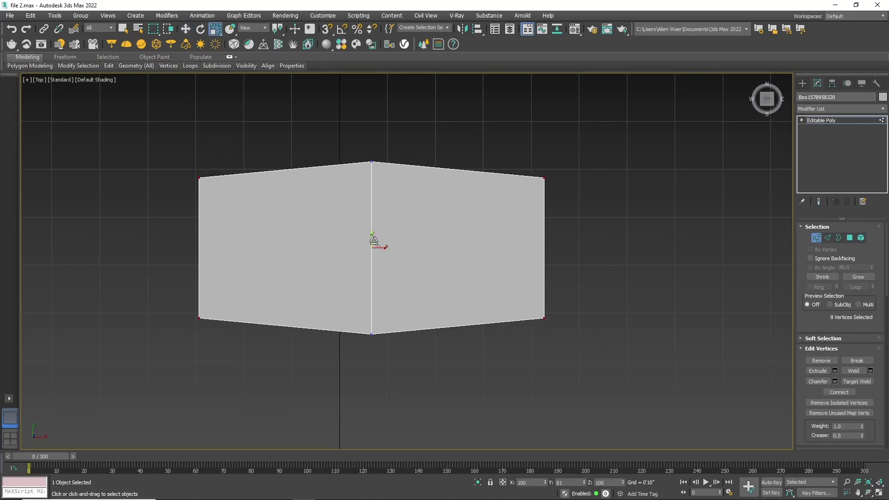
click(188, 29)
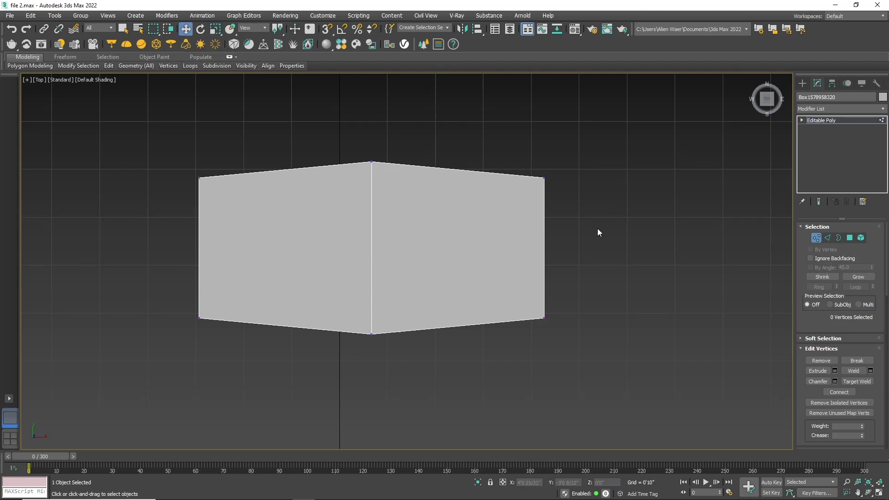
In an angled Perspective view, select the tabletop's top rim edge loop
key(p)
click(803, 83)
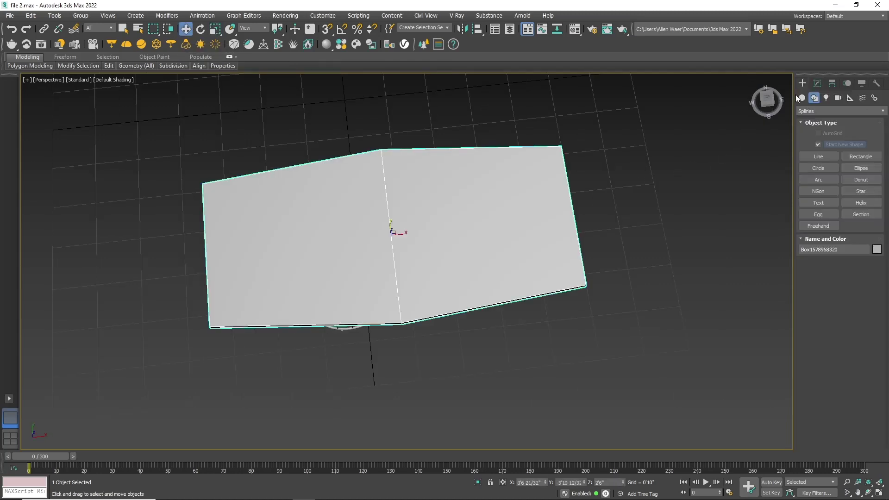
drag(768, 106, 484, 298)
scroll(390, 109, up, 3)
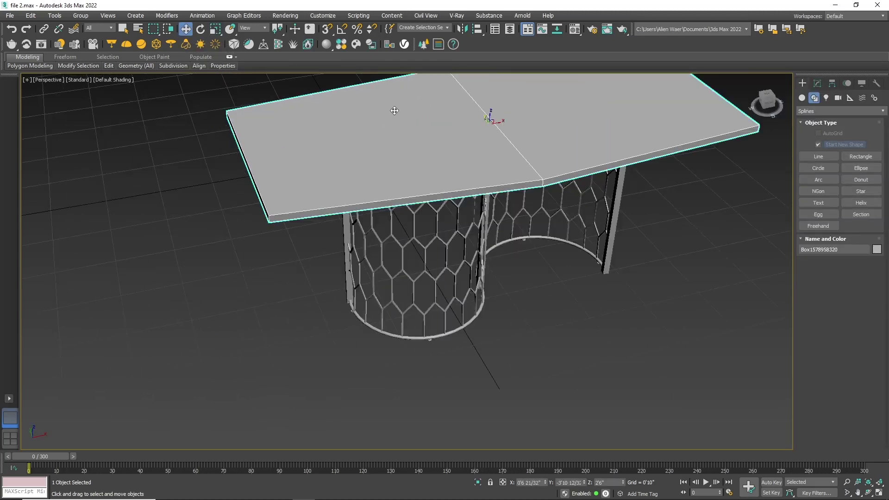
scroll(355, 146, up, 3)
click(818, 83)
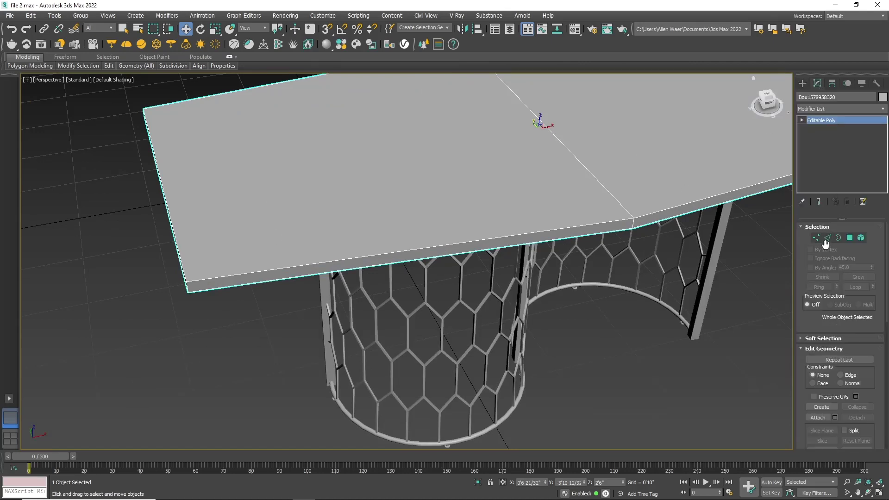
click(827, 237)
double_click(521, 234)
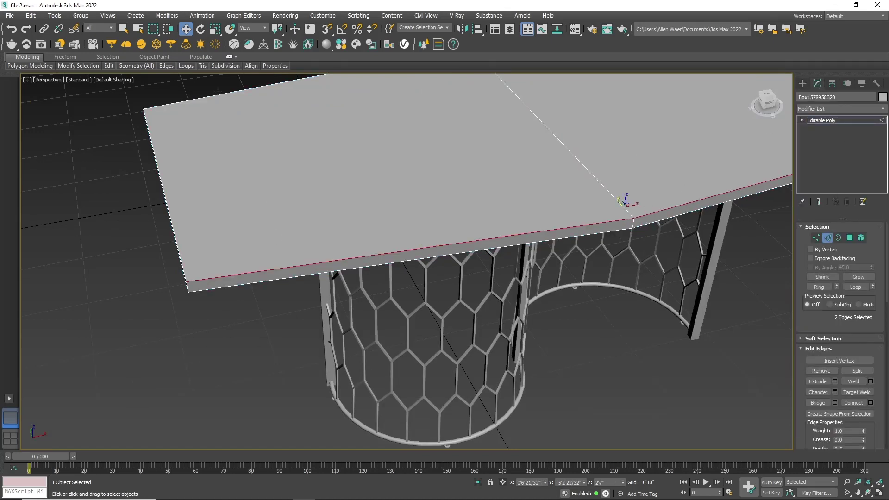
Chamfer the selected rim edges by 0'0 15/32"
scroll(474, 121, down, 5)
scroll(484, 142, up, 4)
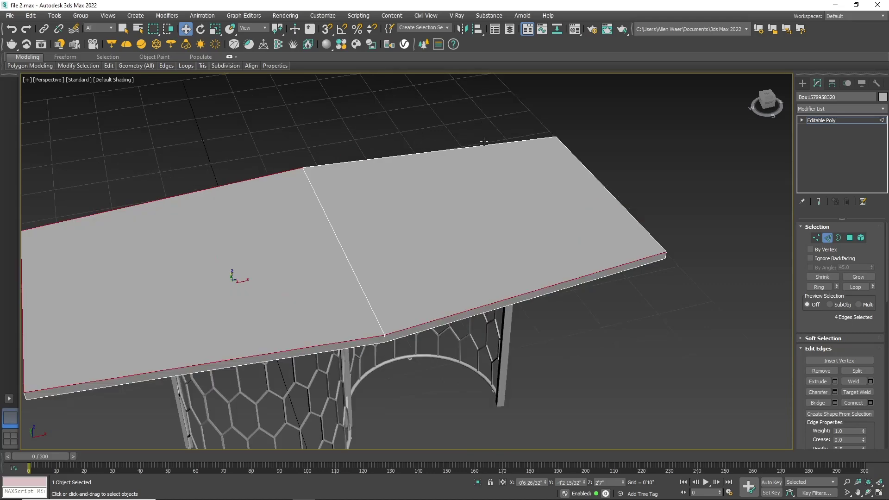
drag(766, 106, 454, 91)
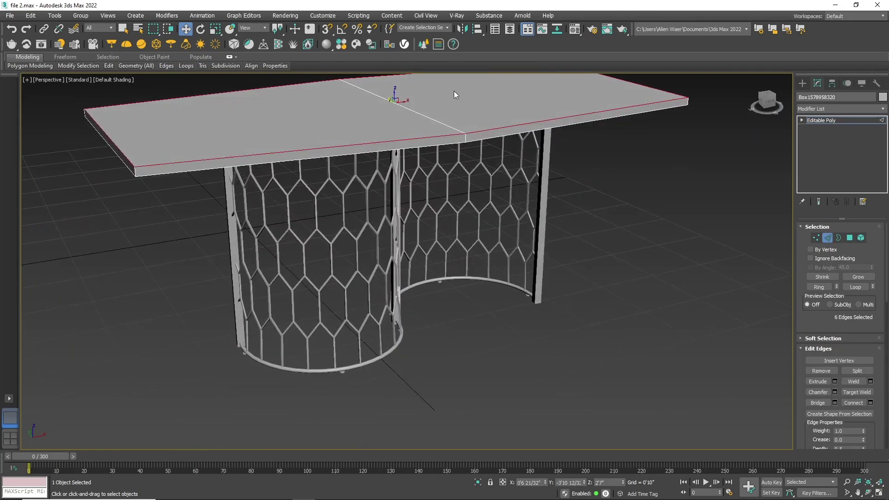
scroll(132, 162, up, 5)
scroll(820, 351, down, 2)
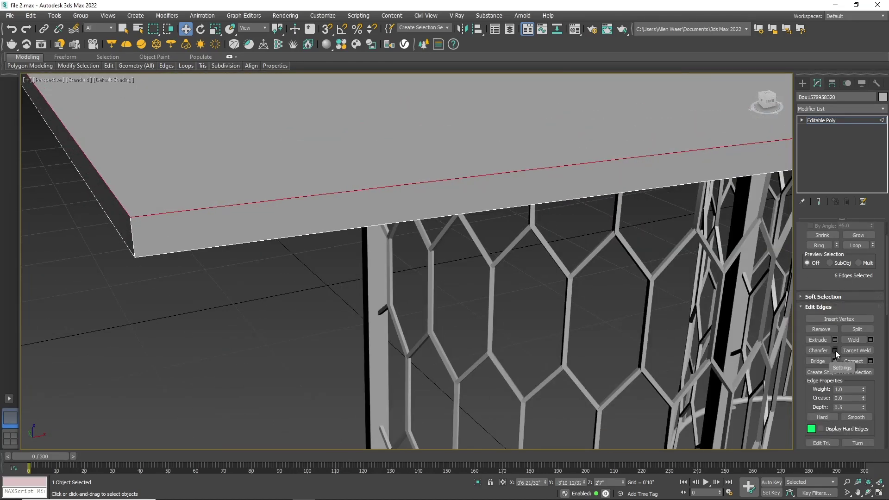
click(835, 350)
drag(618, 258, 616, 255)
click(613, 336)
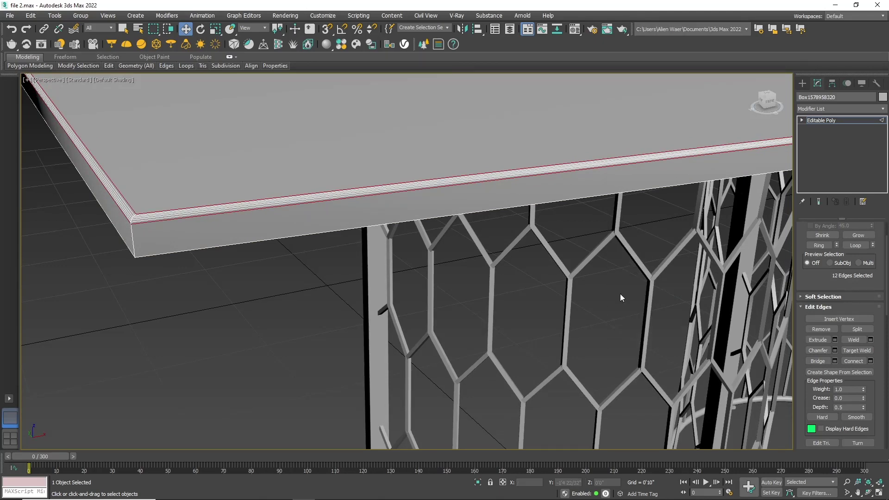
click(803, 86)
click(249, 291)
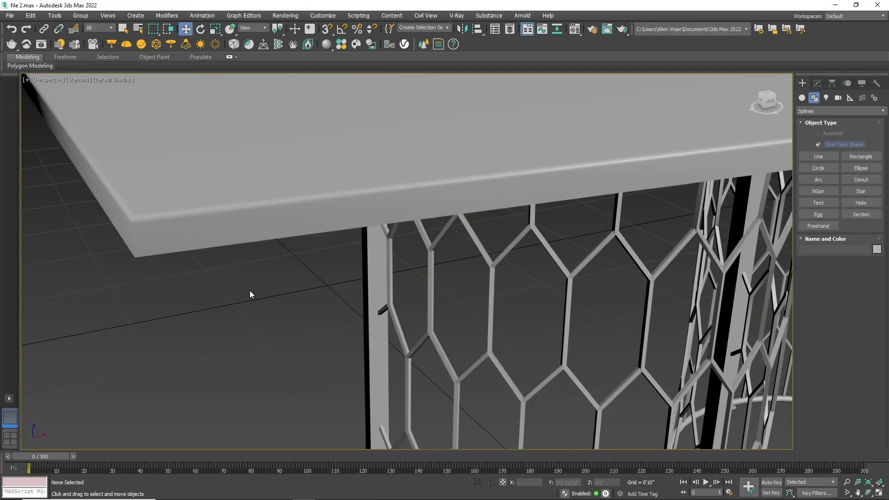
key(z)
drag(774, 111, 698, 140)
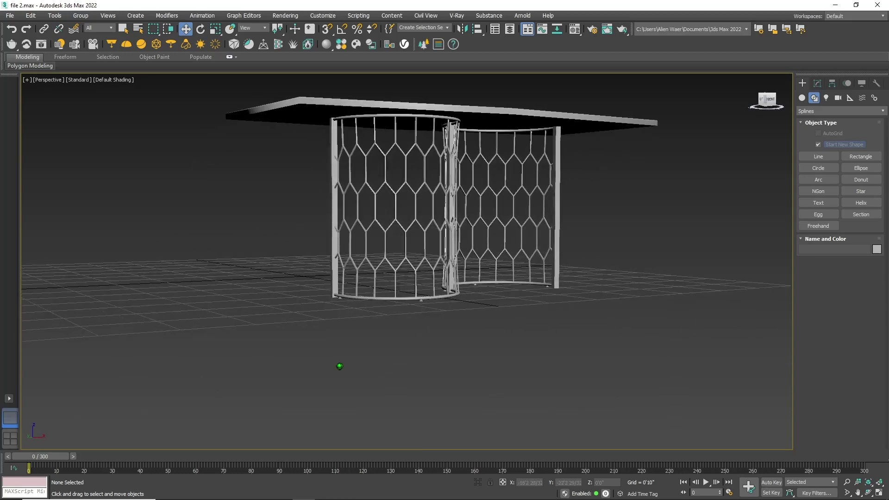
click(765, 103)
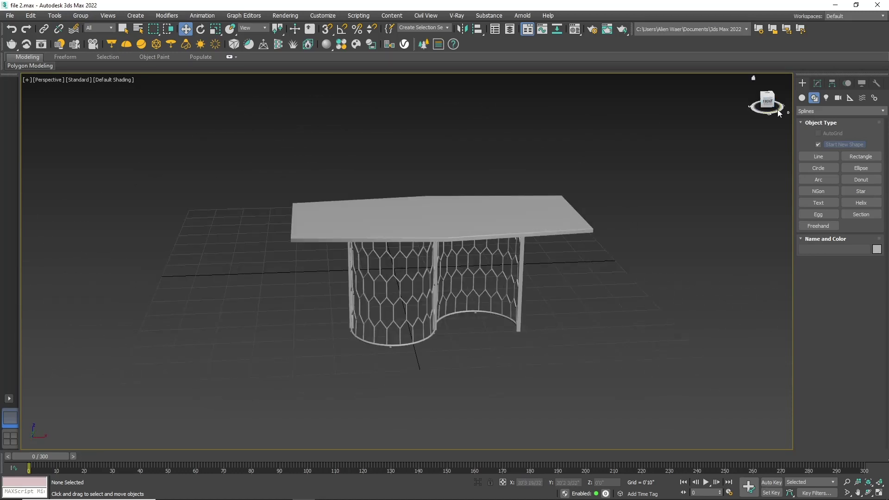
alt+middle_drag(424, 327, 424, 326)
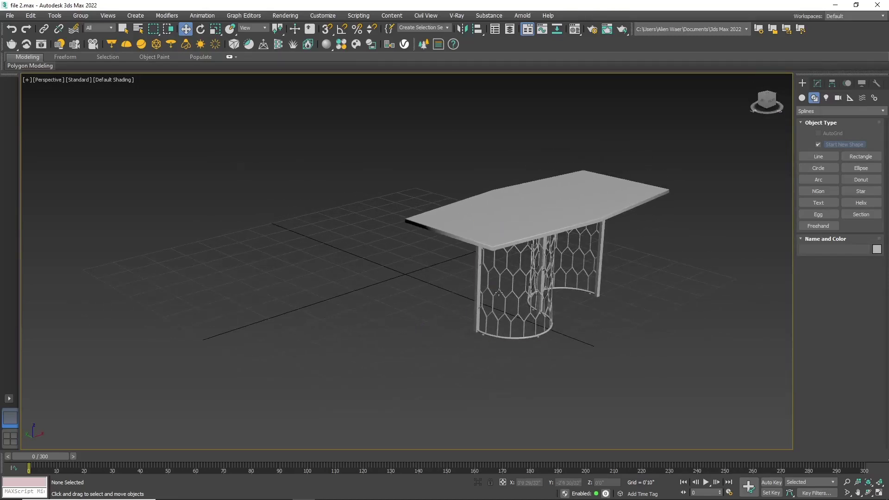
scroll(499, 291, up, 3)
alt+middle_drag(361, 350, 362, 350)
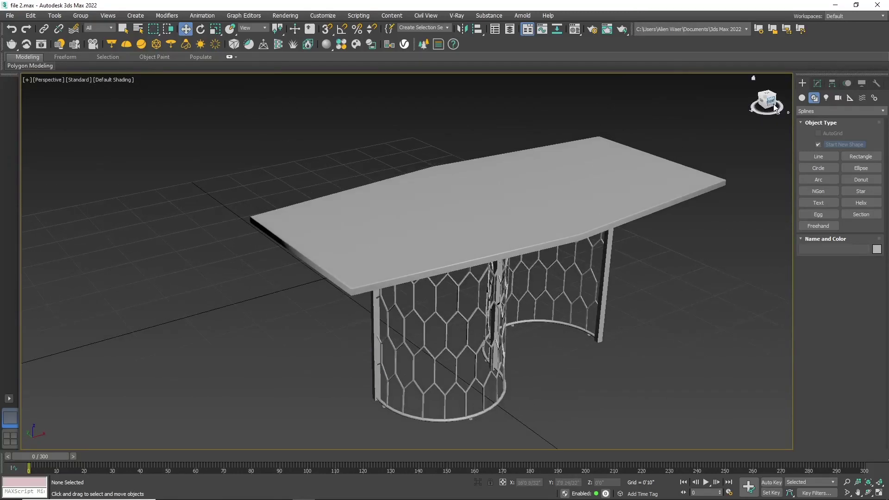
click(774, 107)
Open the reference table JPG via View Image File and place it left of the viewport
click(12, 18)
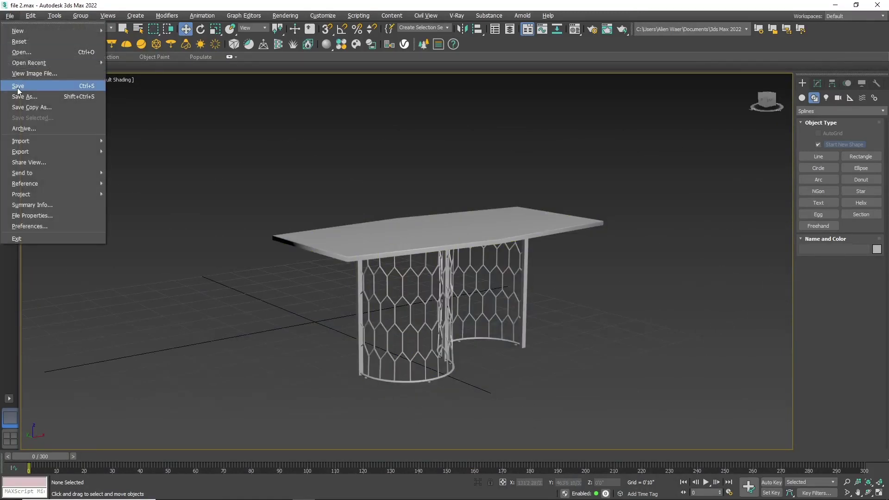
click(27, 82)
scroll(440, 180, down, 3)
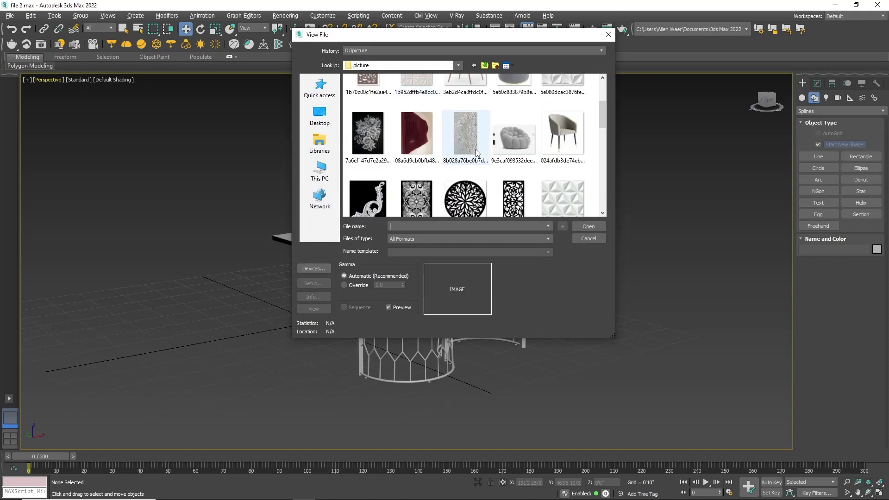
scroll(440, 181, up, 3)
scroll(440, 180, down, 3)
click(465, 167)
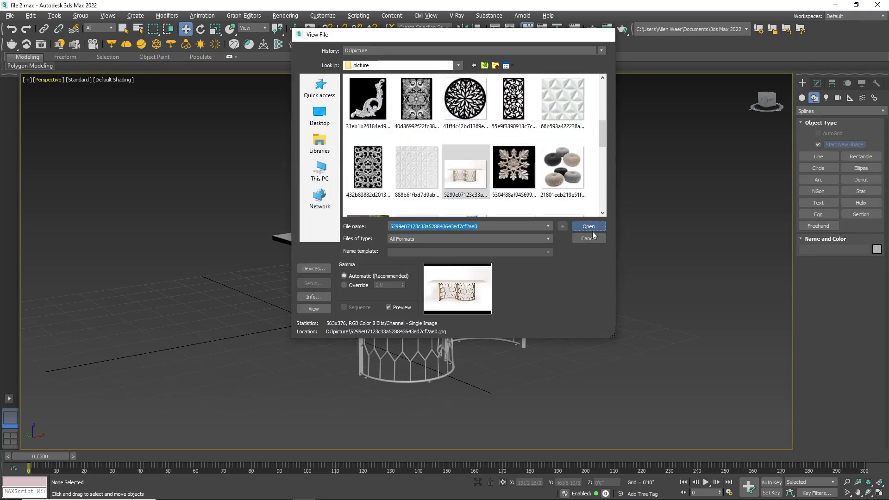
click(588, 227)
drag(394, 152, 159, 174)
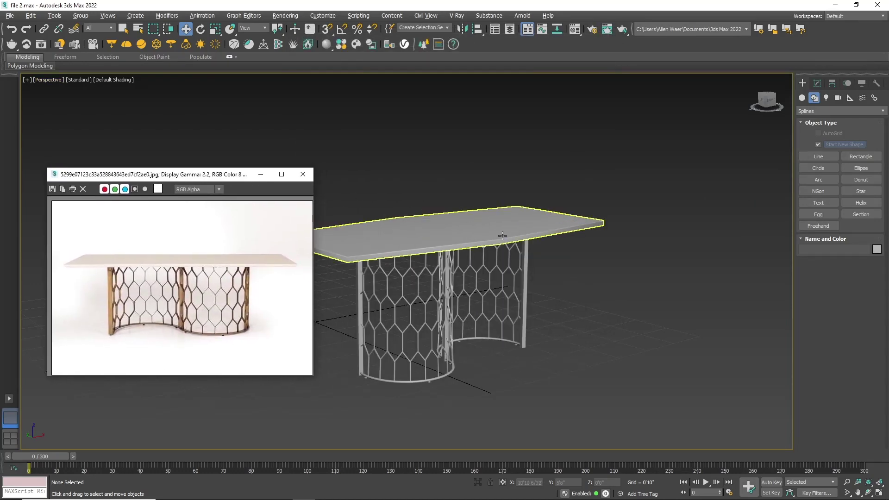
Orbit the model between low front and three-quarter views to compare with the photo
mouse_move(503, 259)
alt+middle_down()
mouse_move(463, 278)
mouse_move(388, 380)
mouse_move(388, 366)
alt+middle_up()
scroll(388, 378, up, 3)
scroll(388, 377, up, 2)
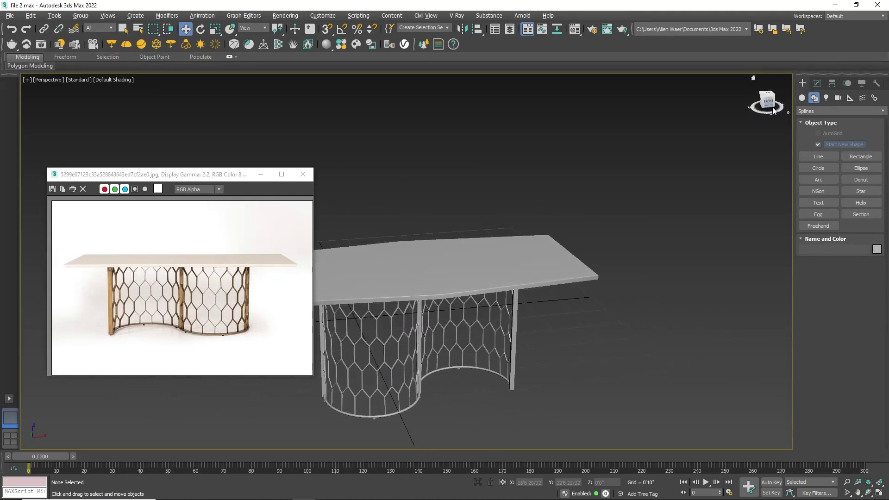
drag(774, 110, 780, 116)
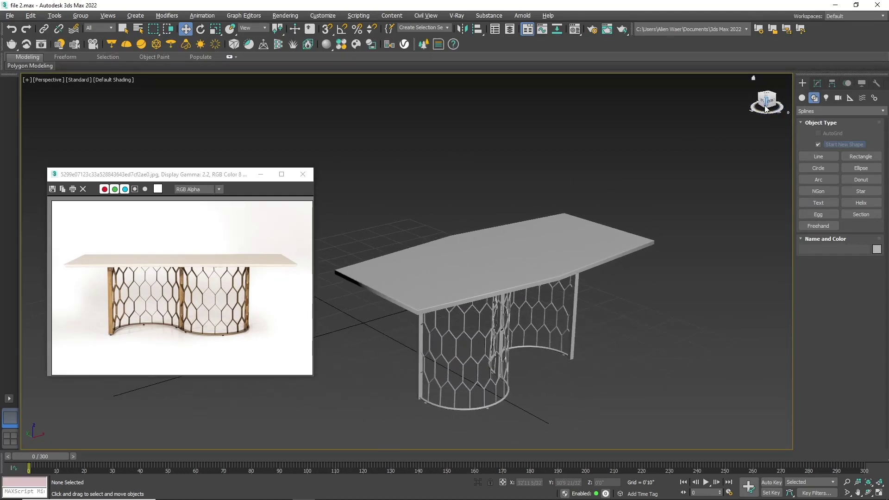
mouse_move(388, 321)
alt+middle_down()
mouse_move(388, 380)
mouse_move(388, 361)
alt+middle_up()
scroll(388, 380, down, 2)
scroll(503, 311, up, 5)
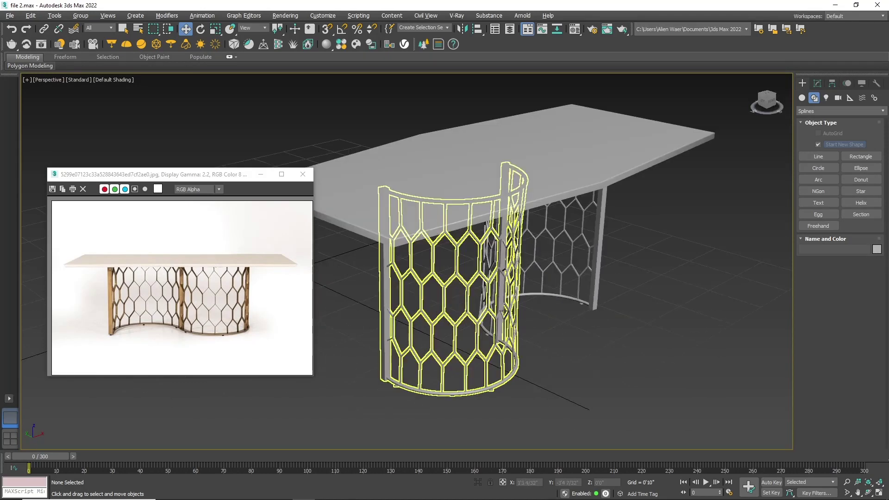
mouse_move(504, 311)
alt+middle_down()
mouse_move(328, 377)
mouse_move(328, 348)
alt+middle_up()
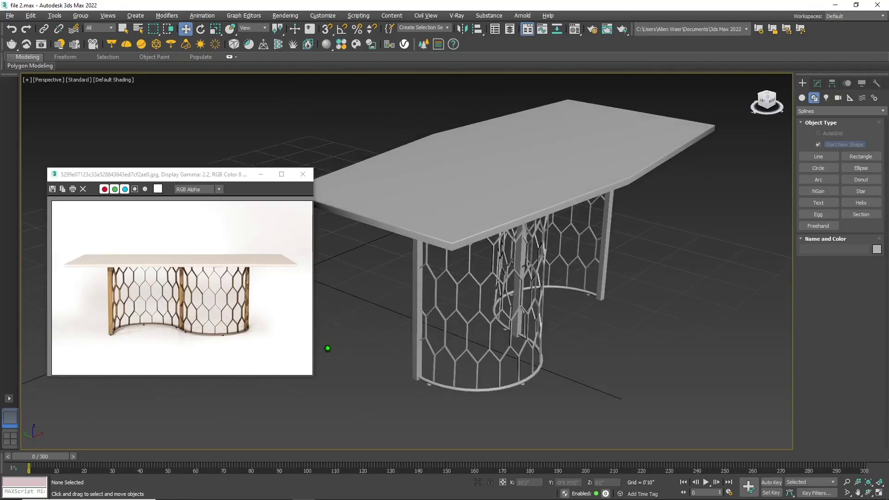